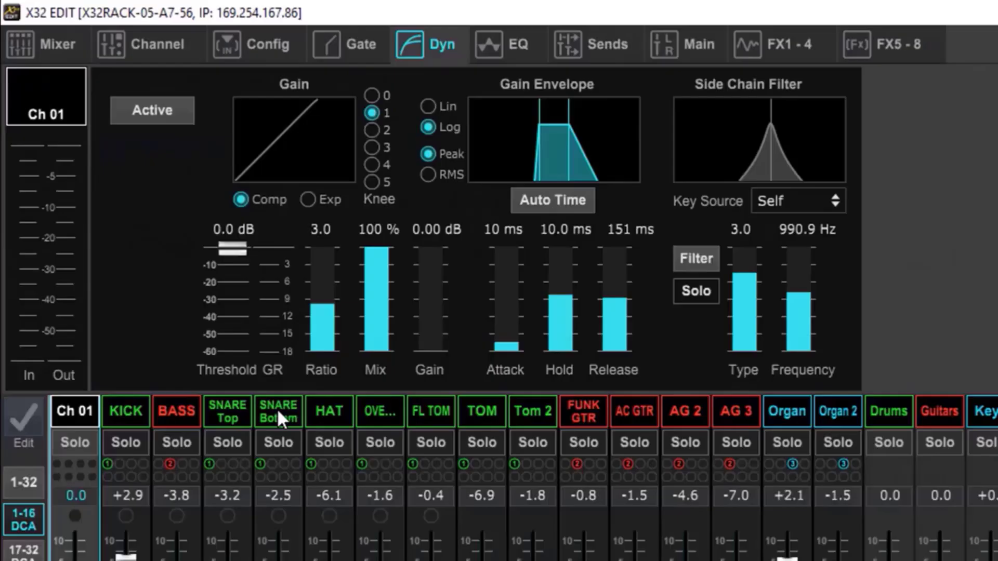
Step: Glance at the snare channel settings, the FX 3 compressor editor and the meters, then return to the channel 1–24 mixer
left_click(153, 277)
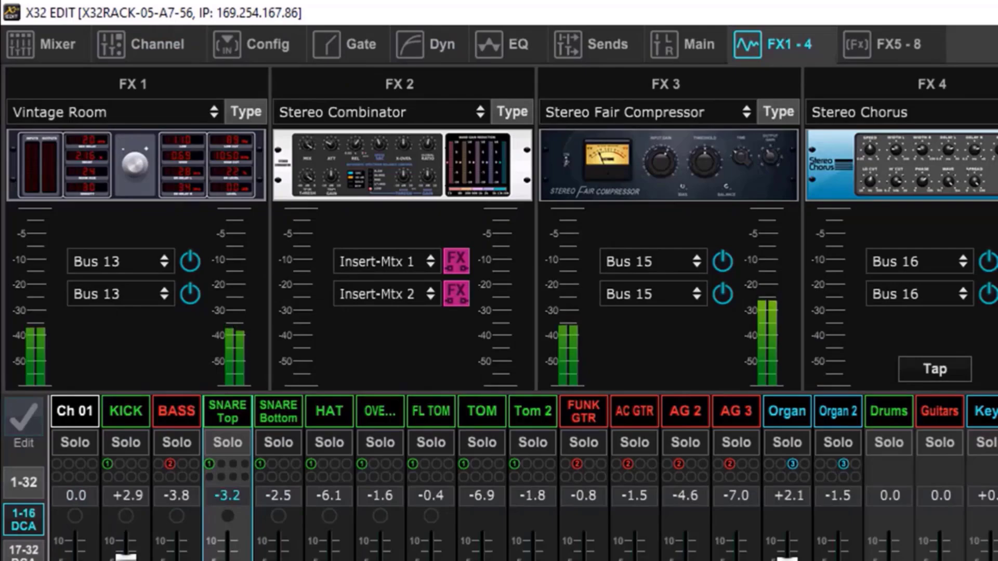
left_click(730, 164)
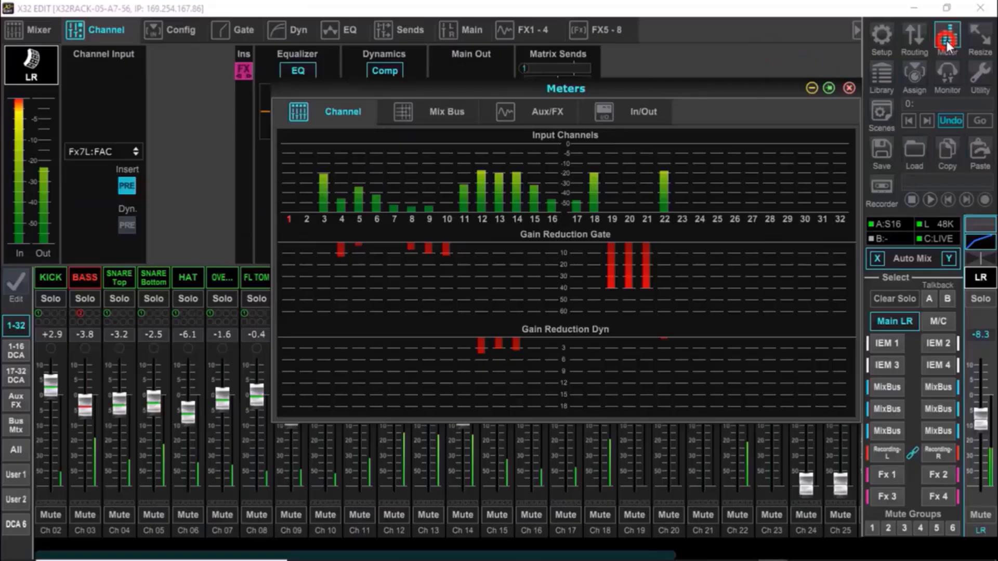
left_click(934, 49)
left_click(643, 111)
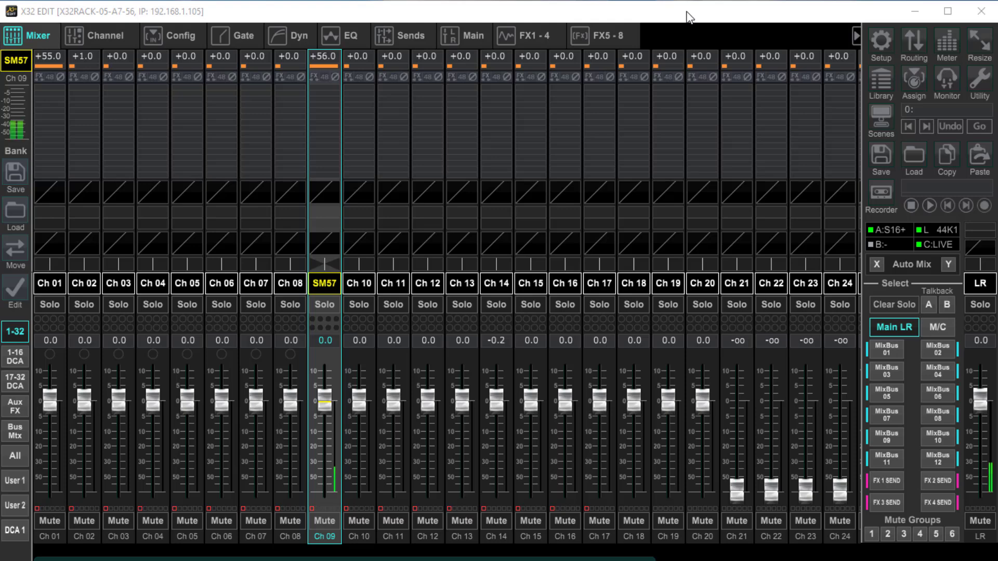
left_click(886, 196)
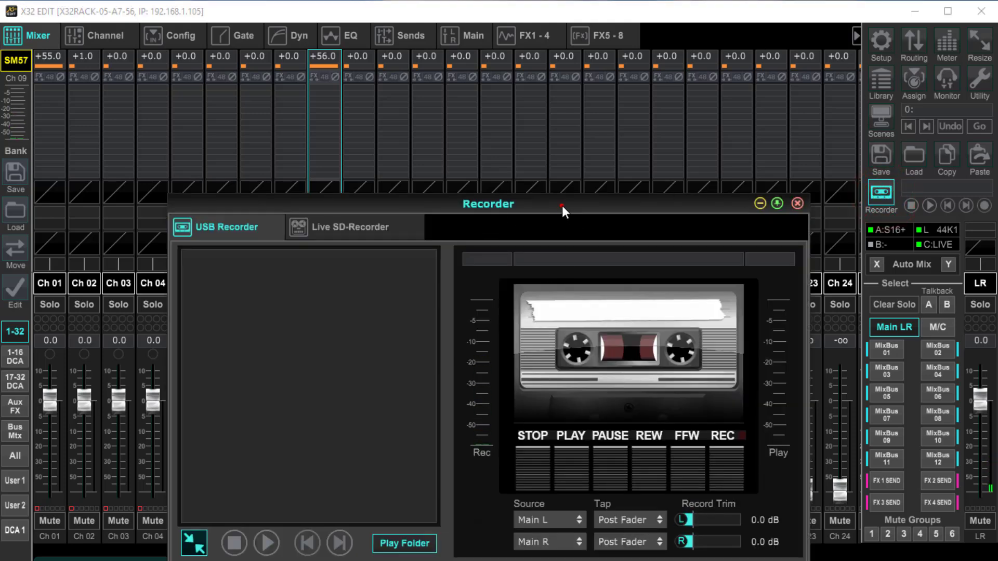
left_click_drag(562, 205, 546, 114)
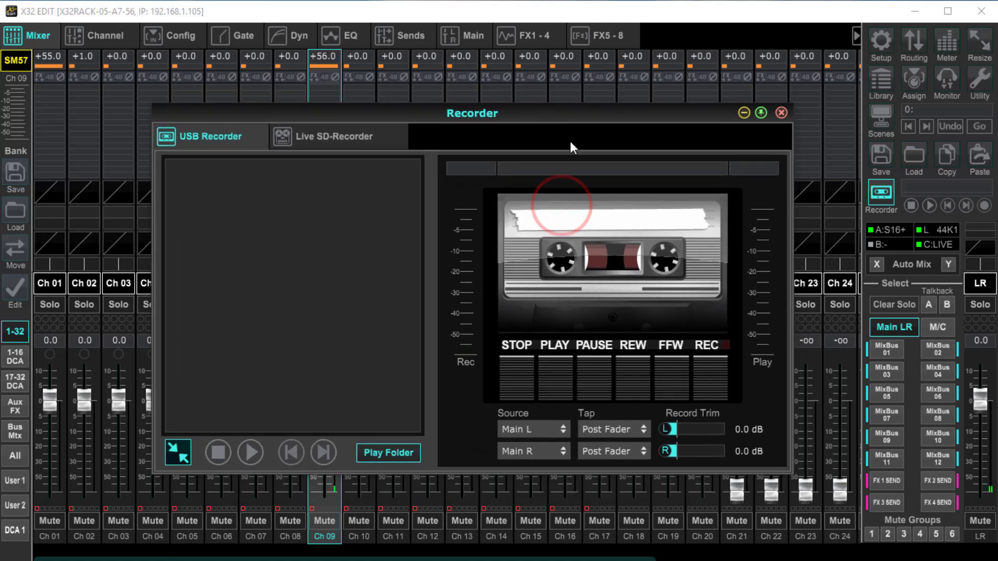
left_click(617, 430)
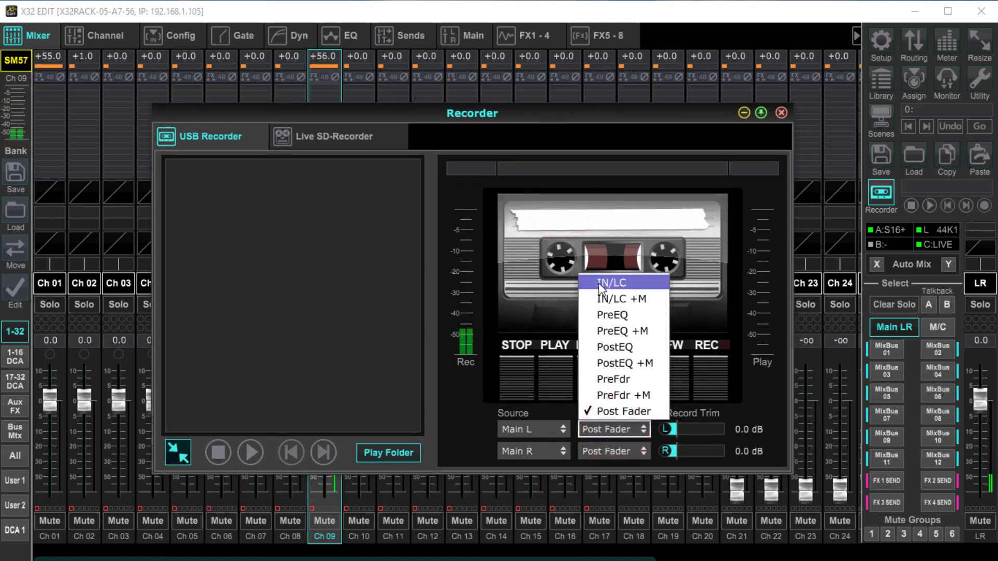
left_click(606, 428)
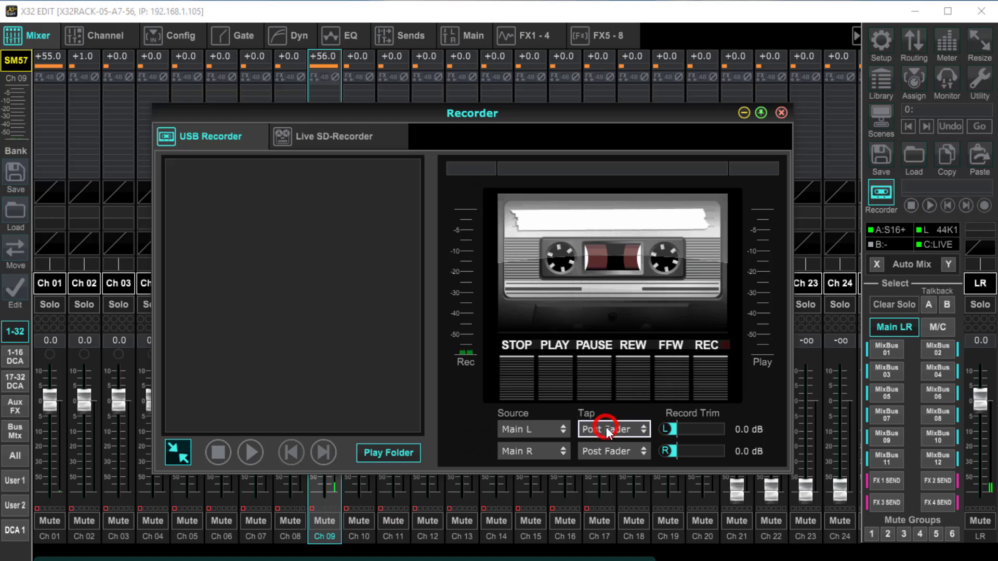
left_click(332, 136)
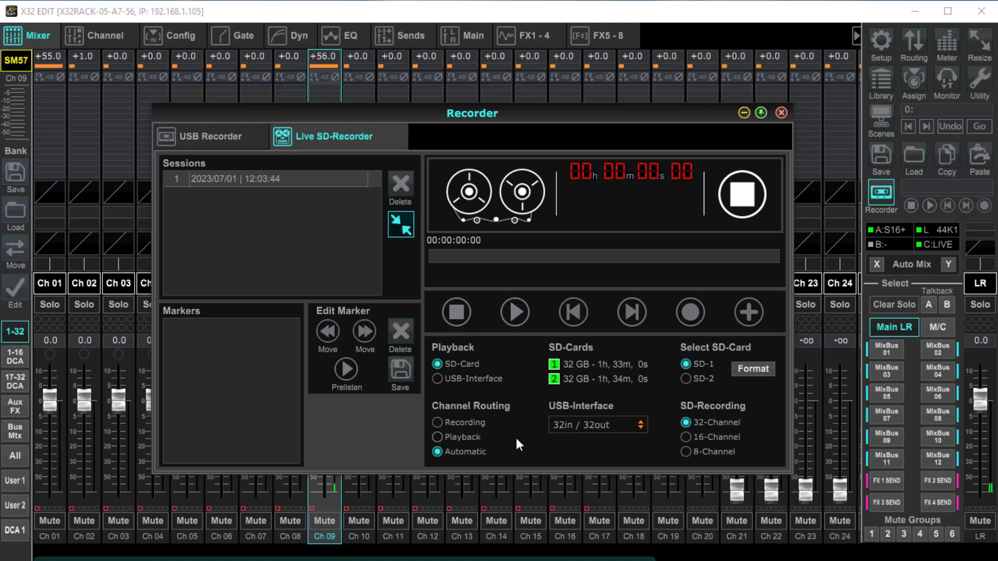
left_click(781, 113)
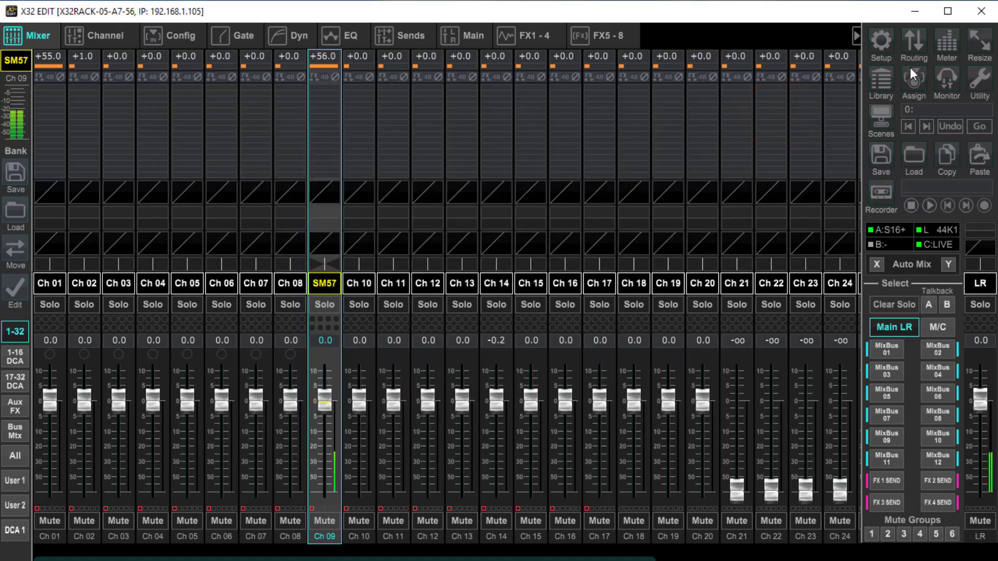
Step: In Ultranet routing, feed output 1 from the channel 01 direct out at the Pre EQ tap
left_click(911, 41)
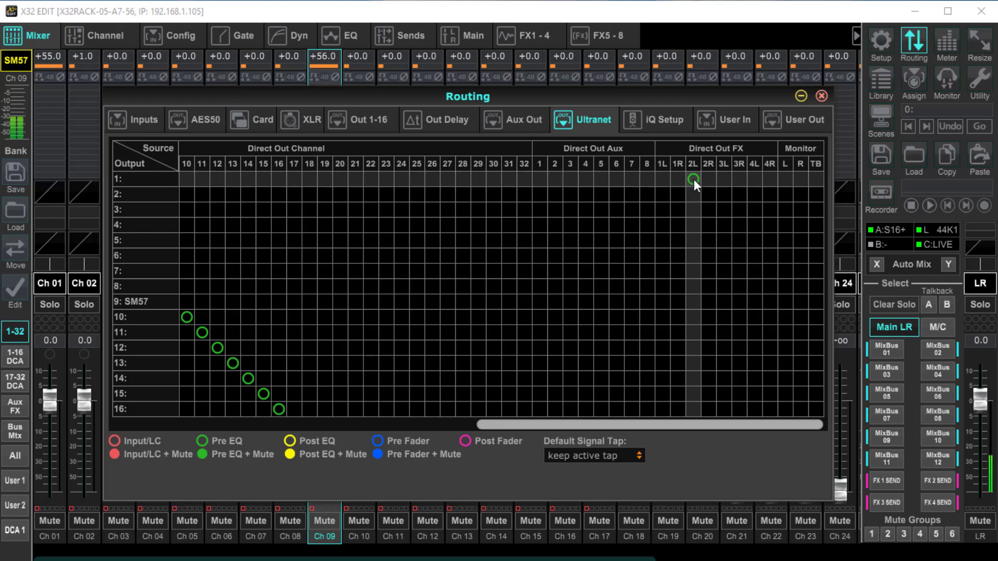
left_click_drag(589, 424, 404, 424)
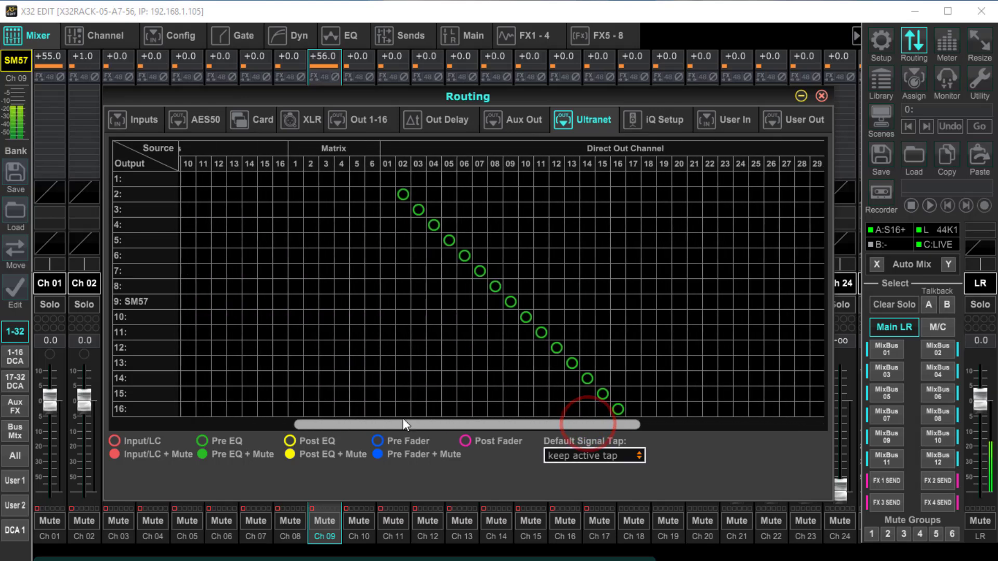
left_click(388, 179)
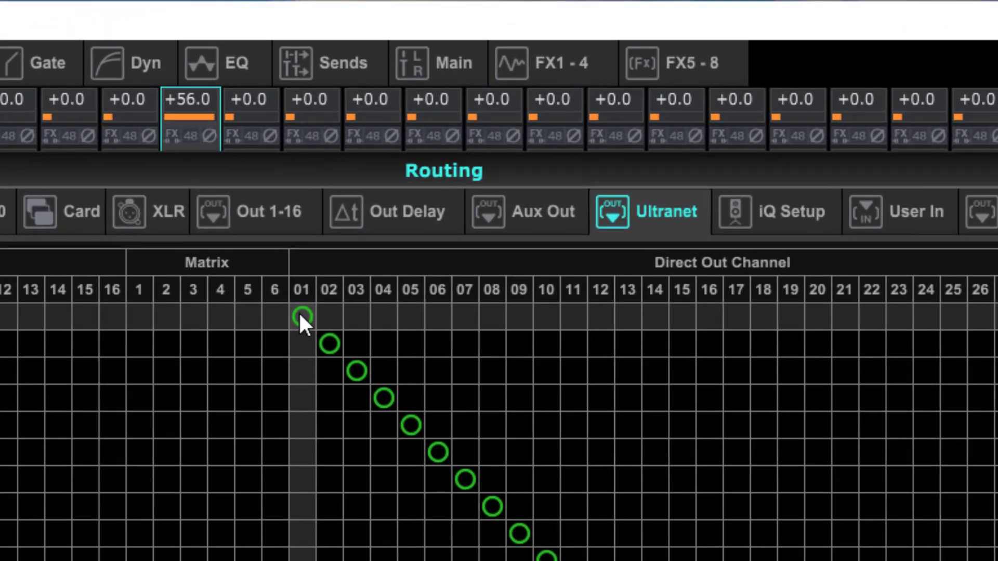
left_click(346, 249)
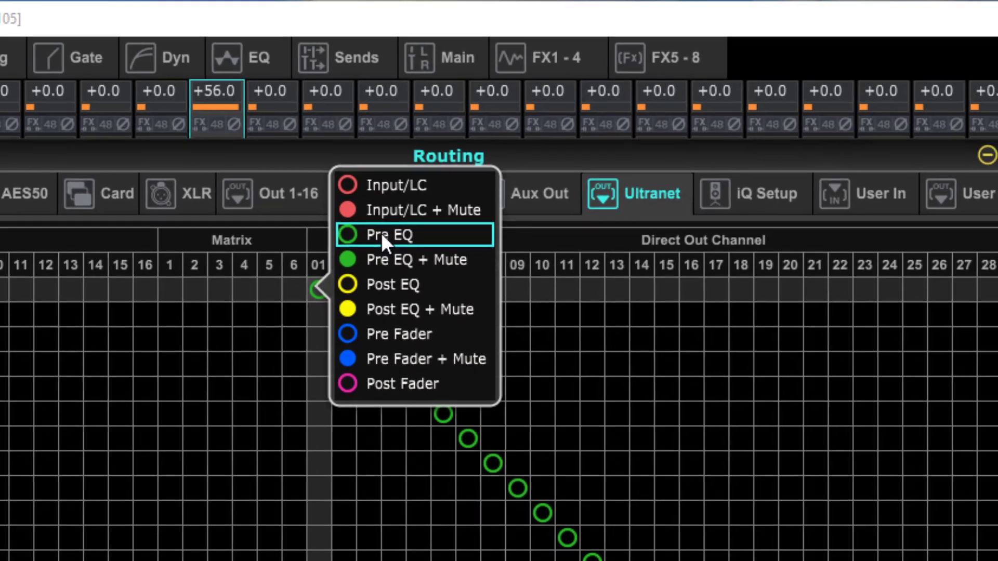
left_click(369, 256)
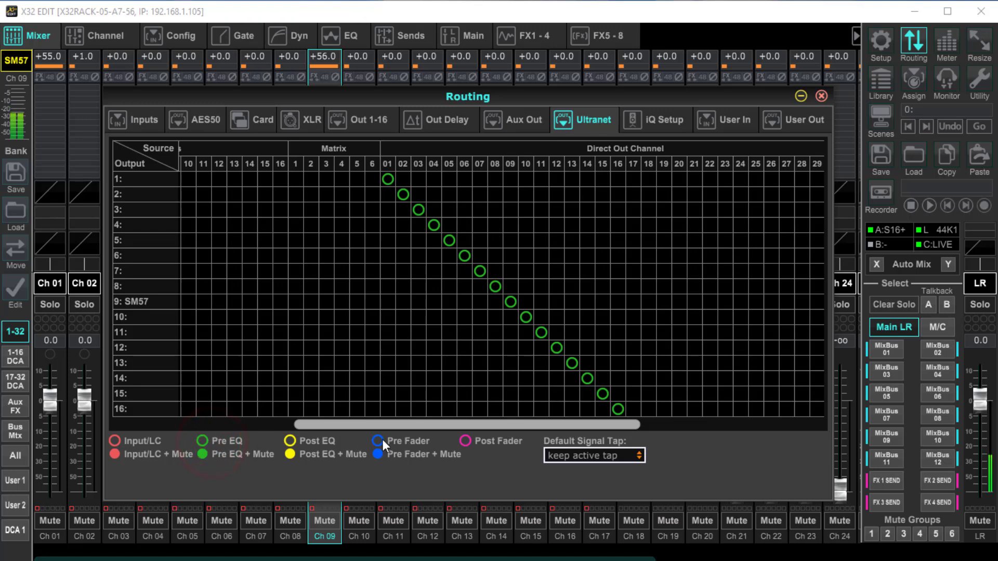
left_click_drag(464, 424, 656, 429)
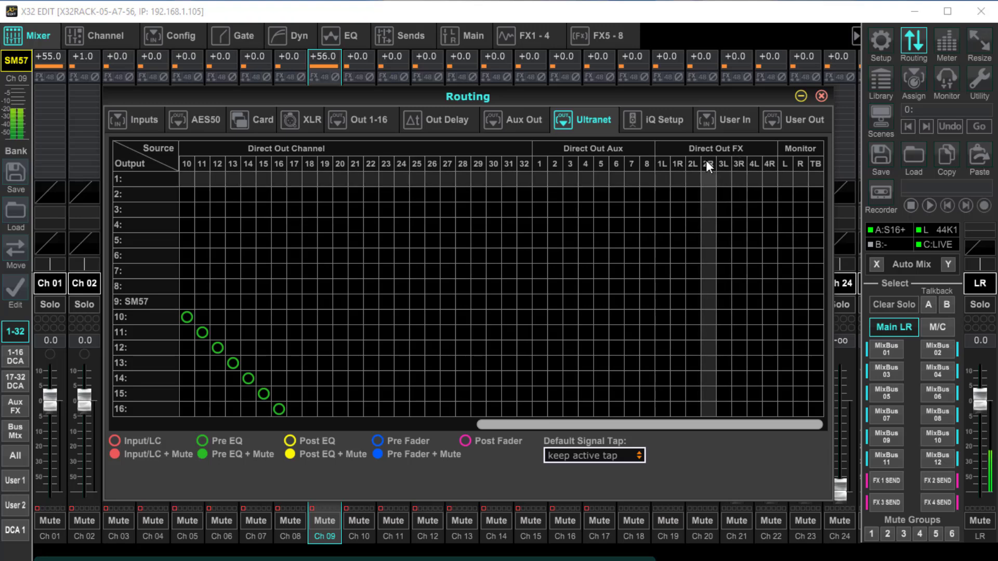
Step: Feed Ultranet output 1 from FX 2L instead, close routing, and show the FX 1–4 rack
left_click(693, 179)
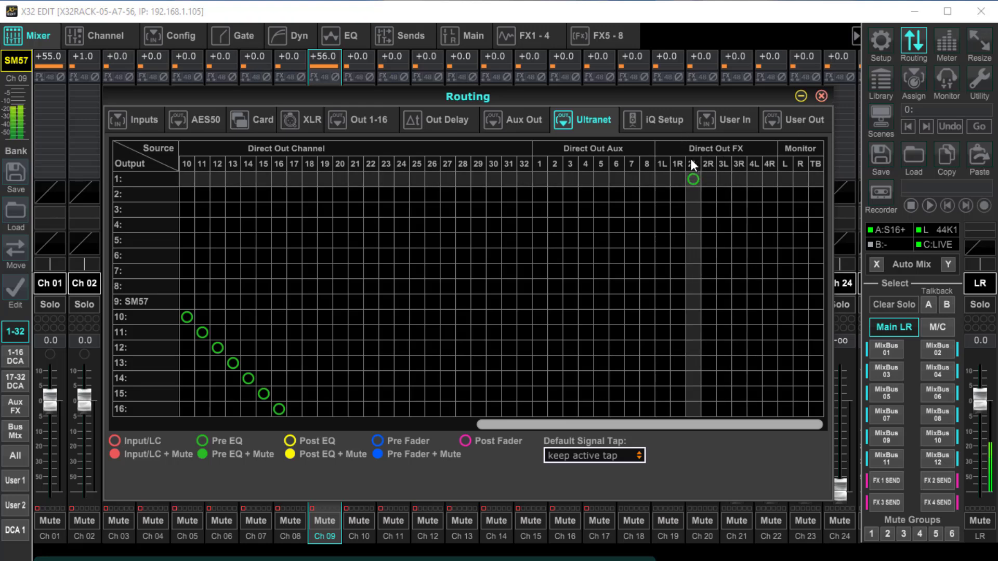
left_click(820, 97)
left_click(537, 34)
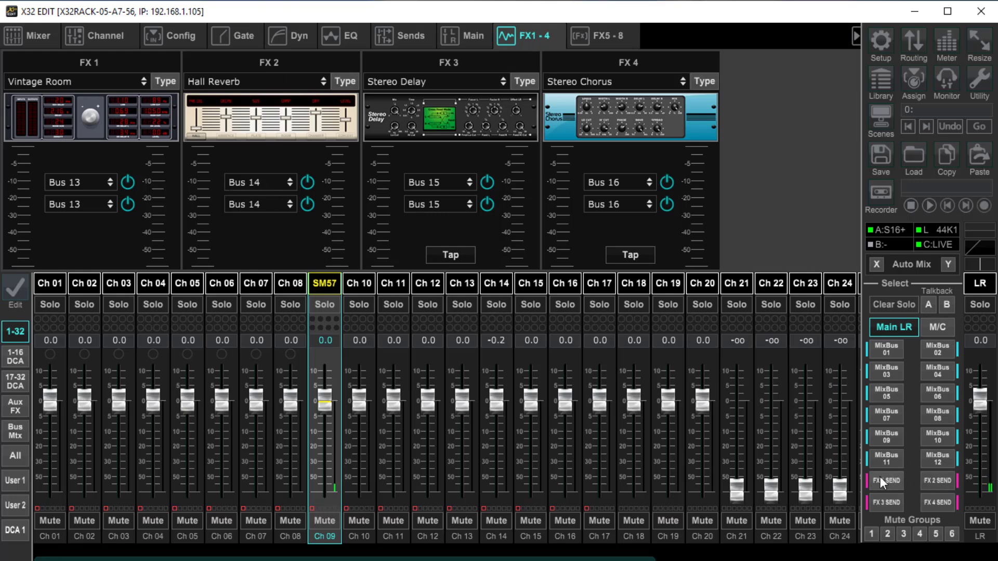
Step: Show the Sends page for channel 9 (SM57) with its Bus 1–16 send levels
left_click(406, 34)
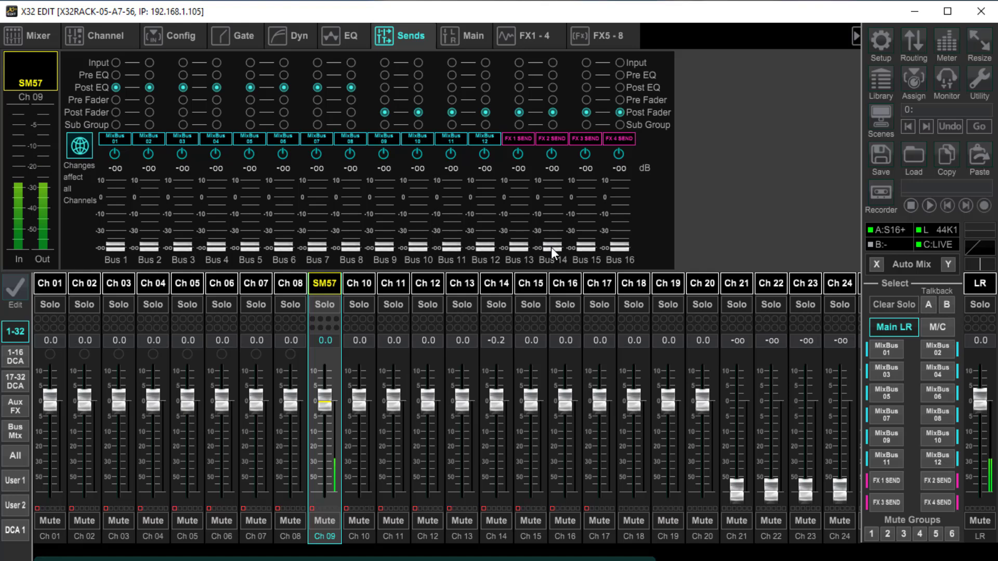
Step: Drag channel 9's Bus 14 (FX 2 SEND) fader from -oo up to 0.0 dB
left_click_drag(551, 248, 578, 107)
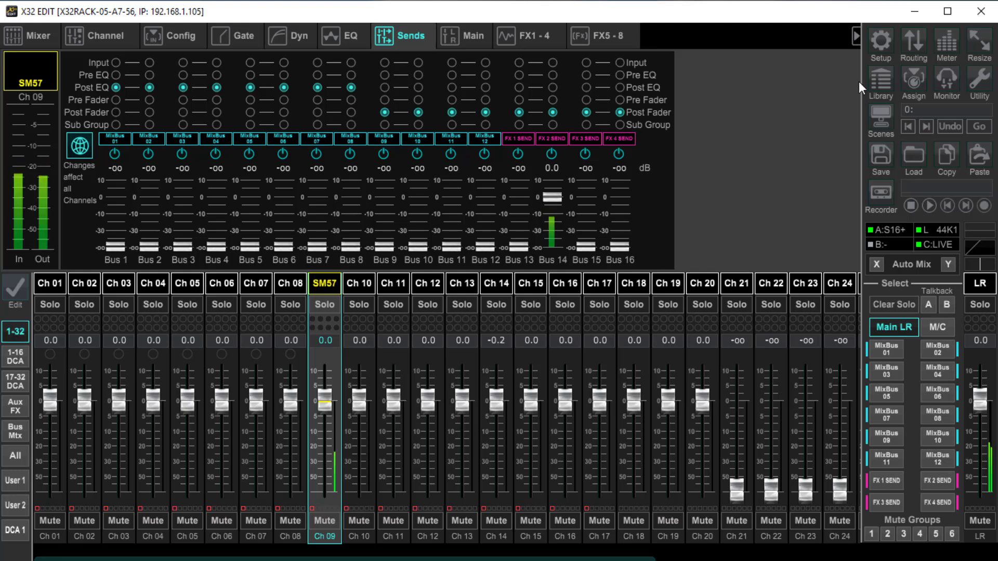
Step: In Ultranet routing, feed output 1 from Mix Bus 01 at the Pre EQ tap
left_click(920, 45)
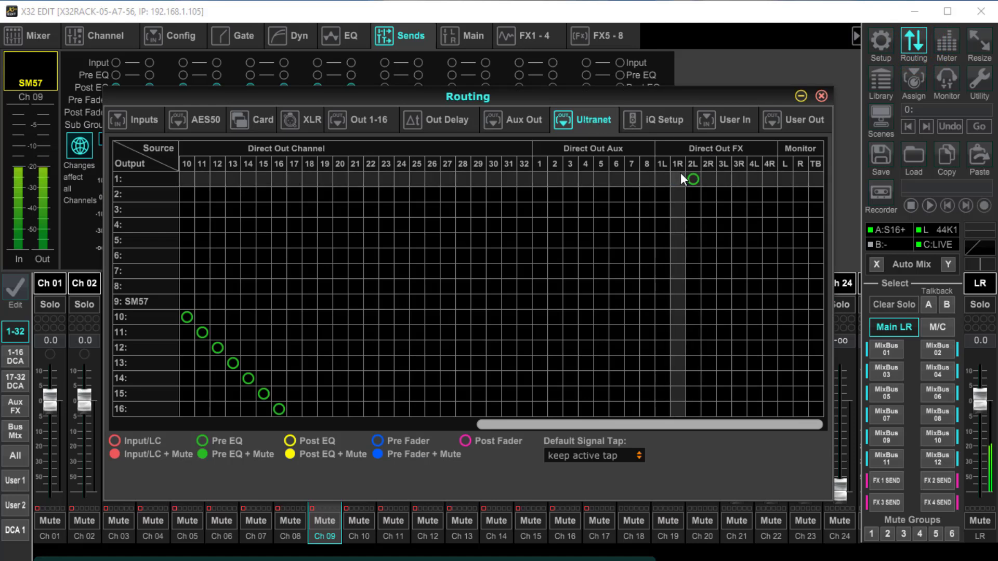
left_click_drag(565, 422, 375, 411)
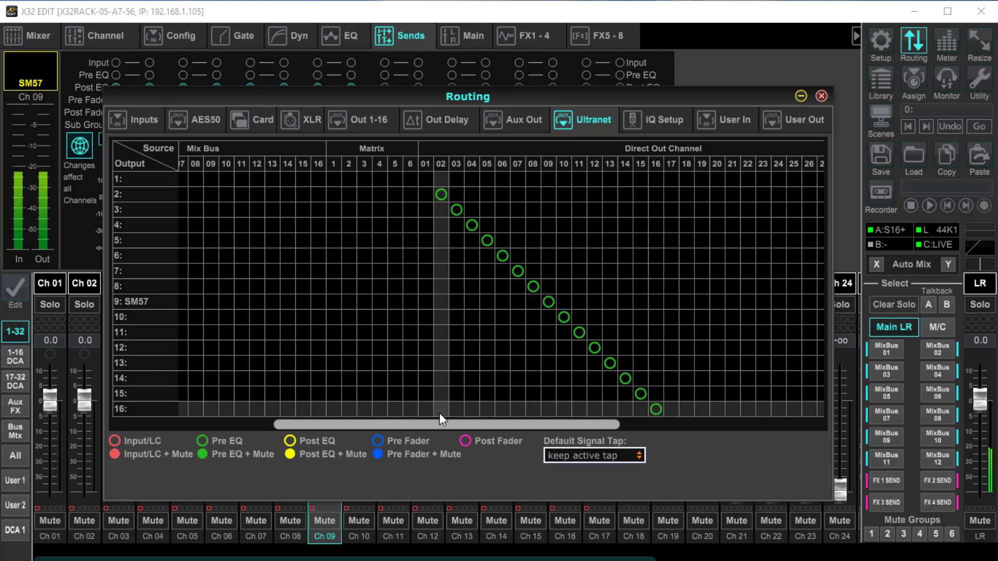
left_click_drag(429, 419, 315, 417)
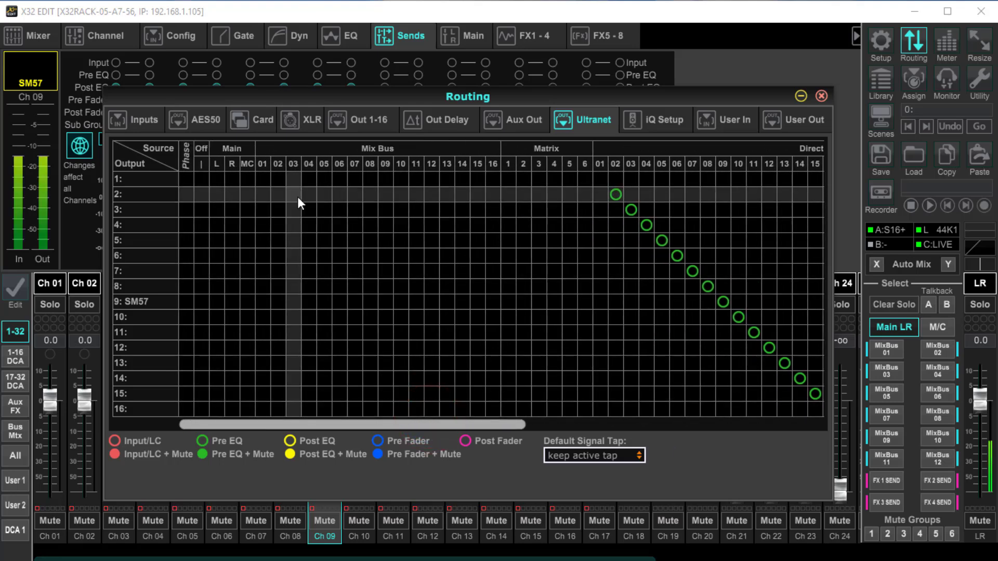
left_click(268, 178)
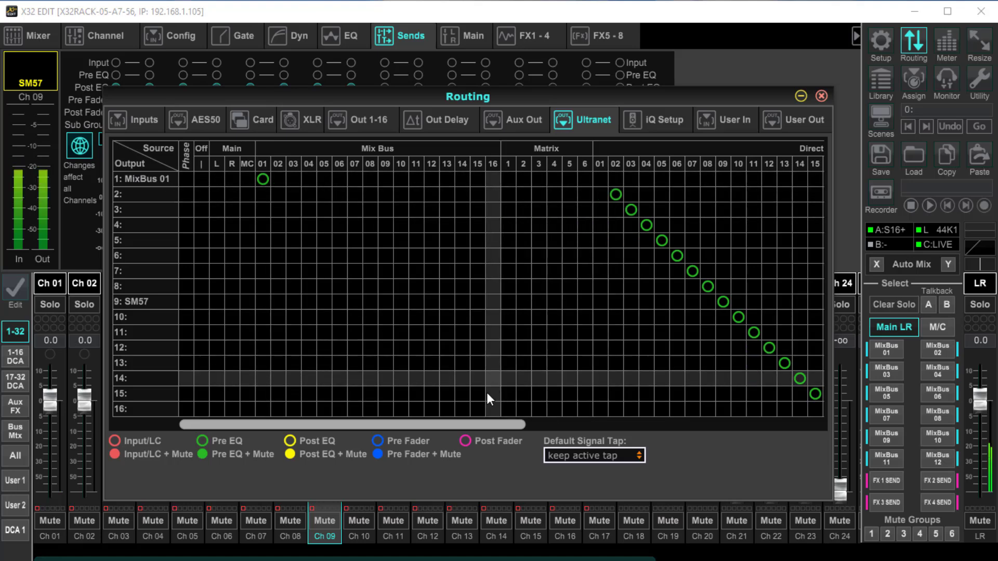
left_click_drag(472, 423, 781, 439)
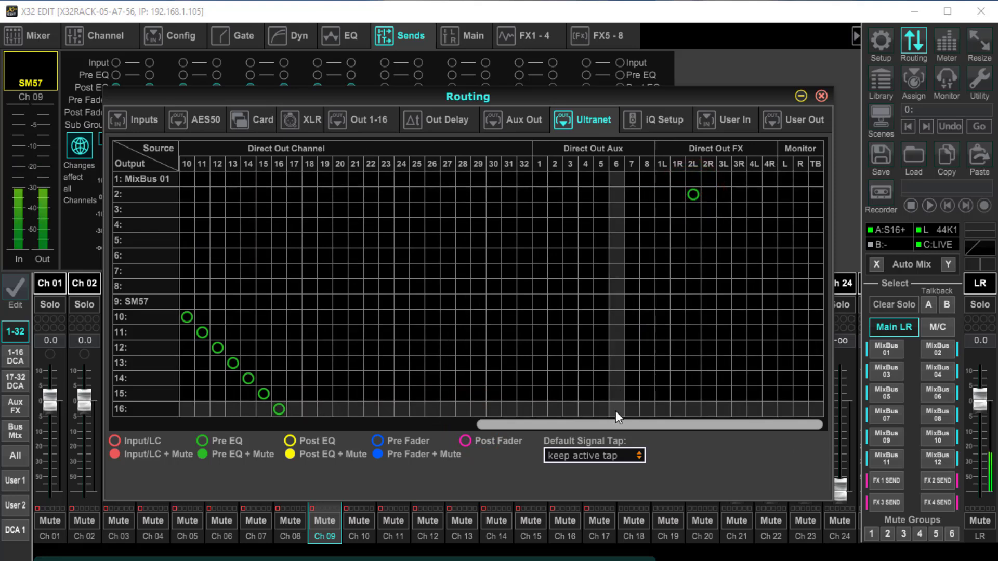
Step: Restore Direct Out 02 on Ultranet output 2 and feed output 1 from FX 2L direct out
left_click_drag(610, 422, 383, 401)
left_click(487, 195)
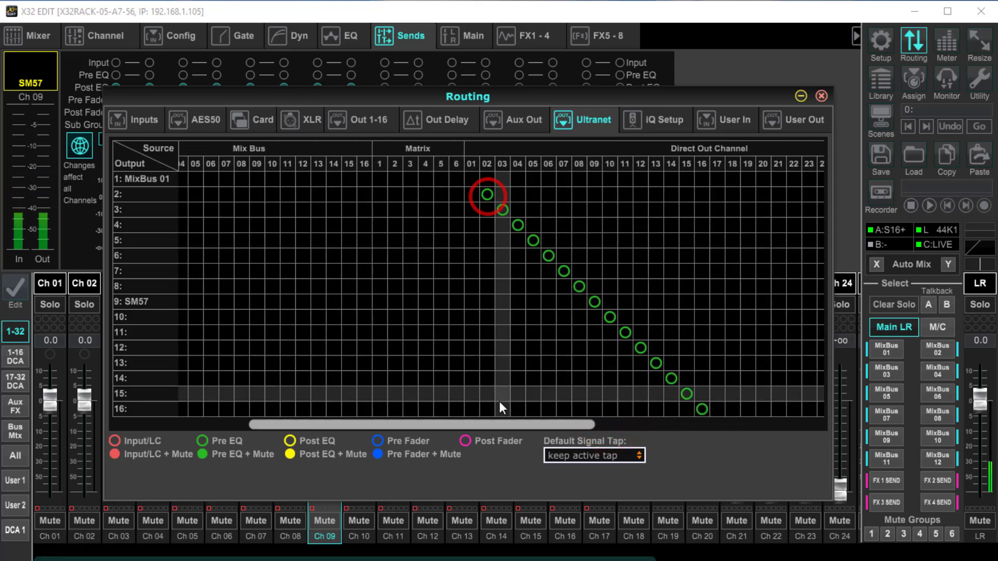
left_click_drag(479, 422, 723, 416)
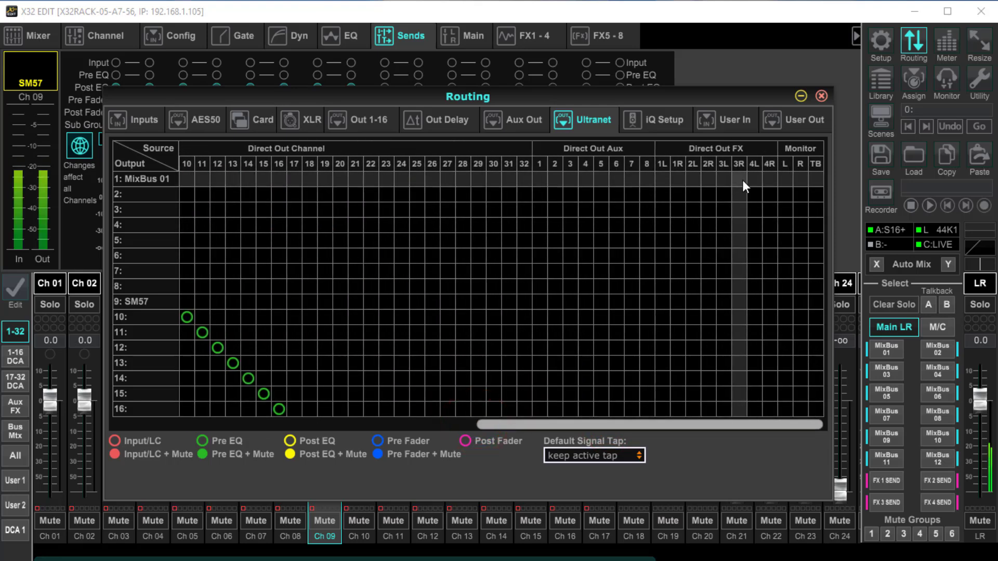
left_click(693, 179)
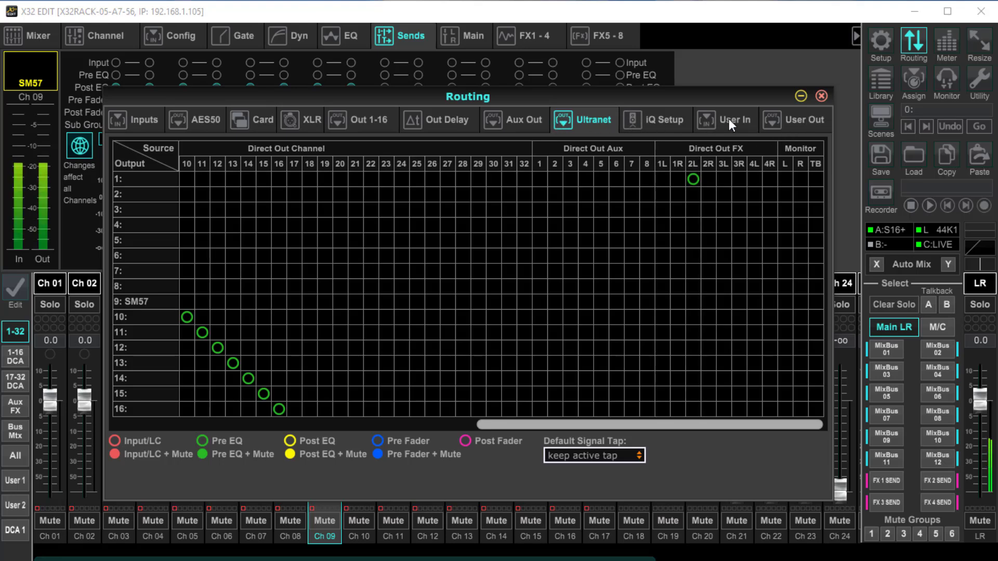
left_click(263, 120)
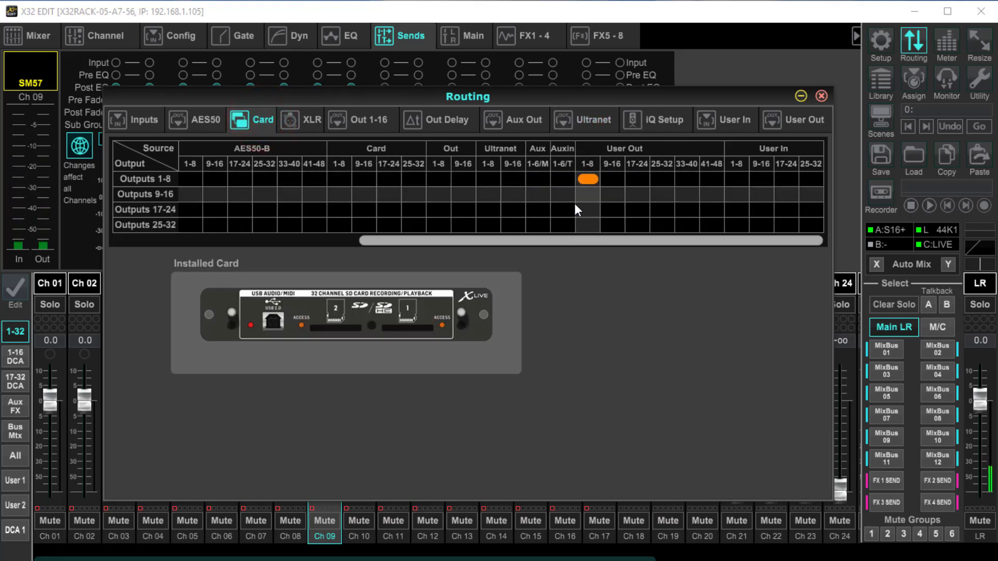
Step: After checking the Inputs and Card pages, feed User Outputs 1–8 from Ultranet 1–8
left_click_drag(559, 241, 304, 229)
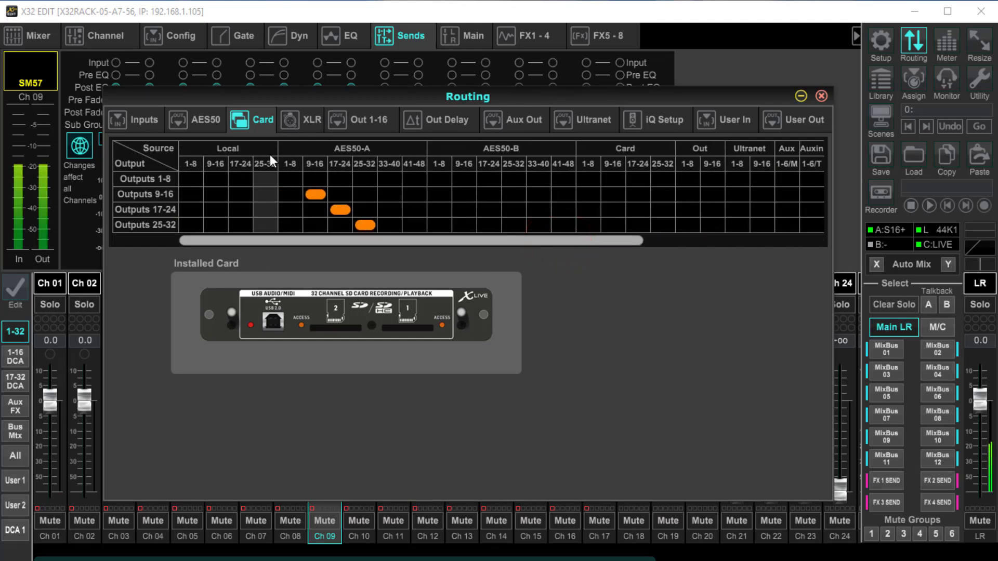
left_click(146, 121)
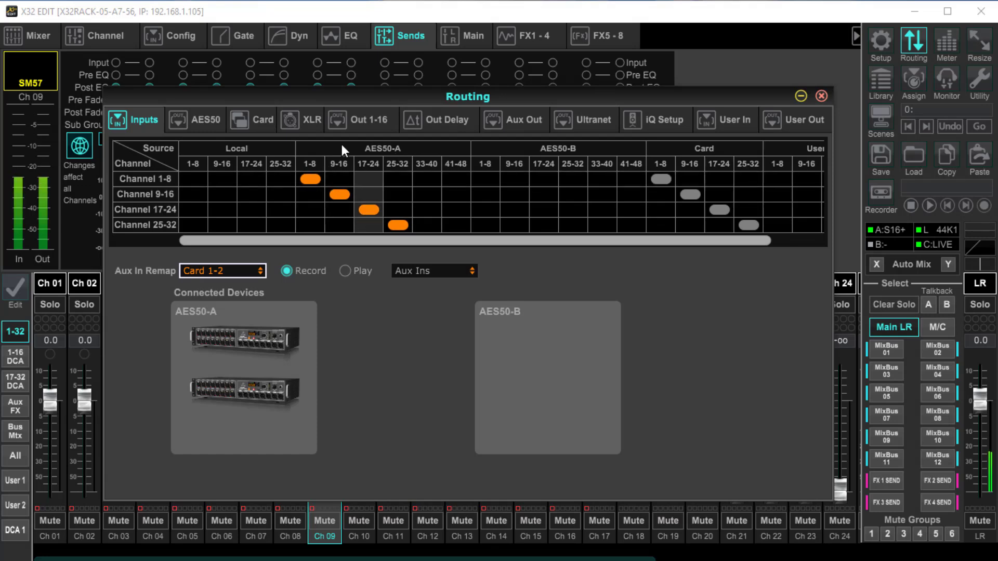
left_click(255, 119)
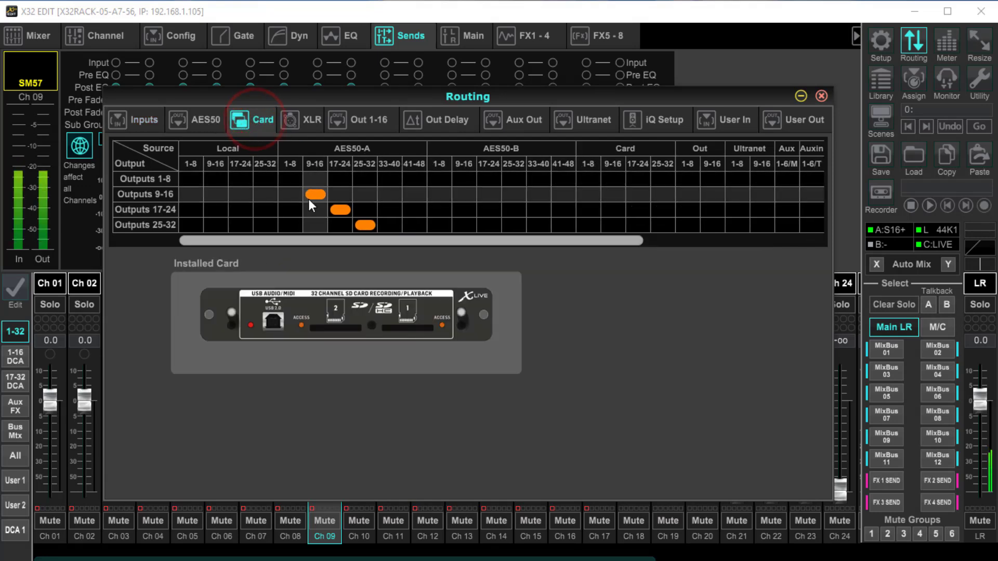
left_click(338, 238)
left_click_drag(338, 237, 447, 238)
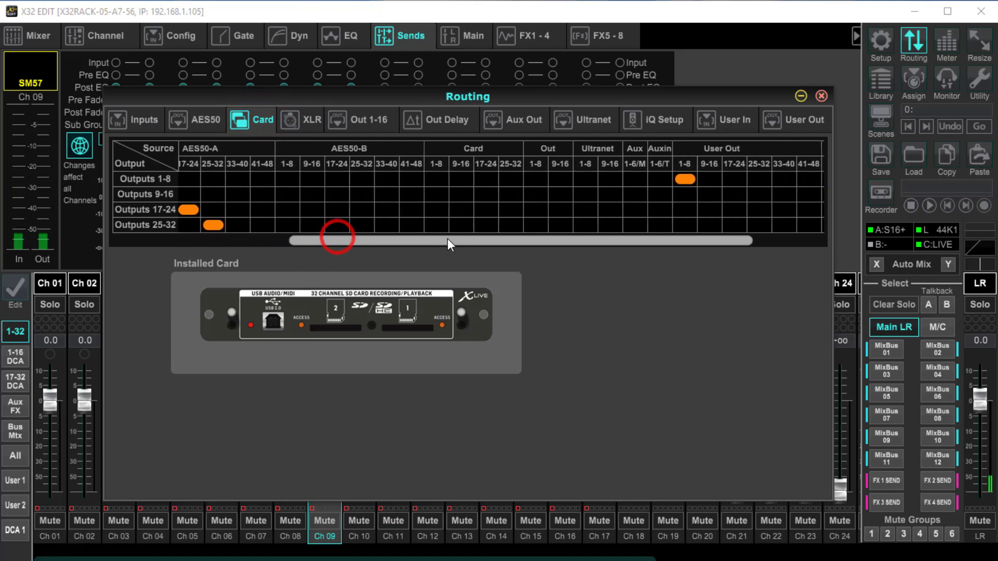
left_click(803, 119)
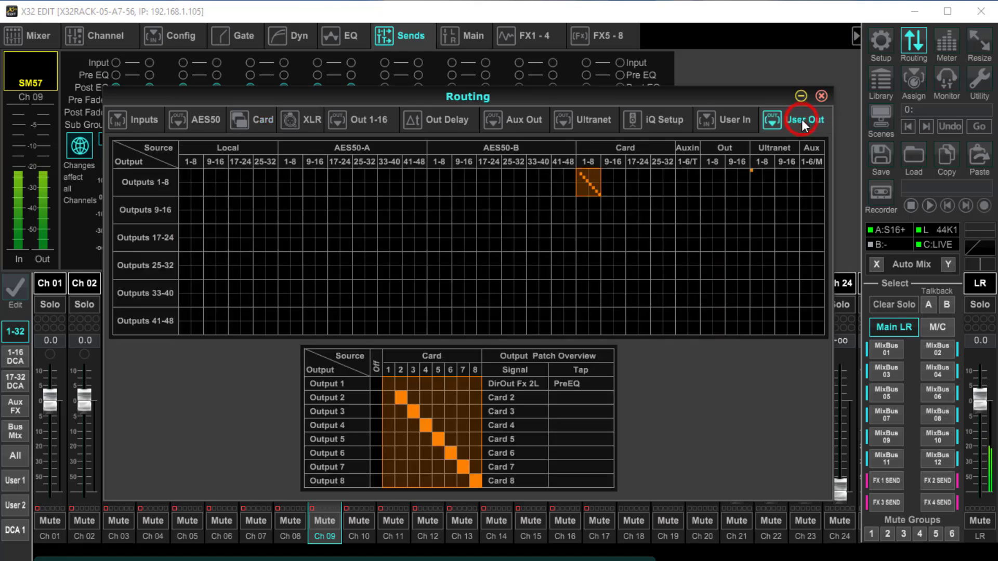
left_click(755, 178)
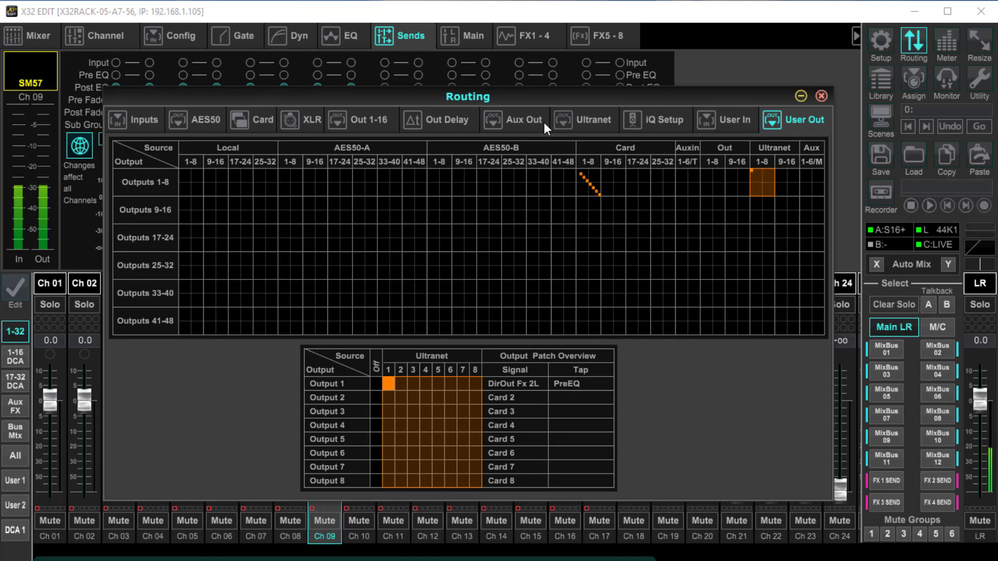
Step: Set the FX 2L patch on Ultranet output 1 to Post Fader and check it on User Out
left_click(591, 119)
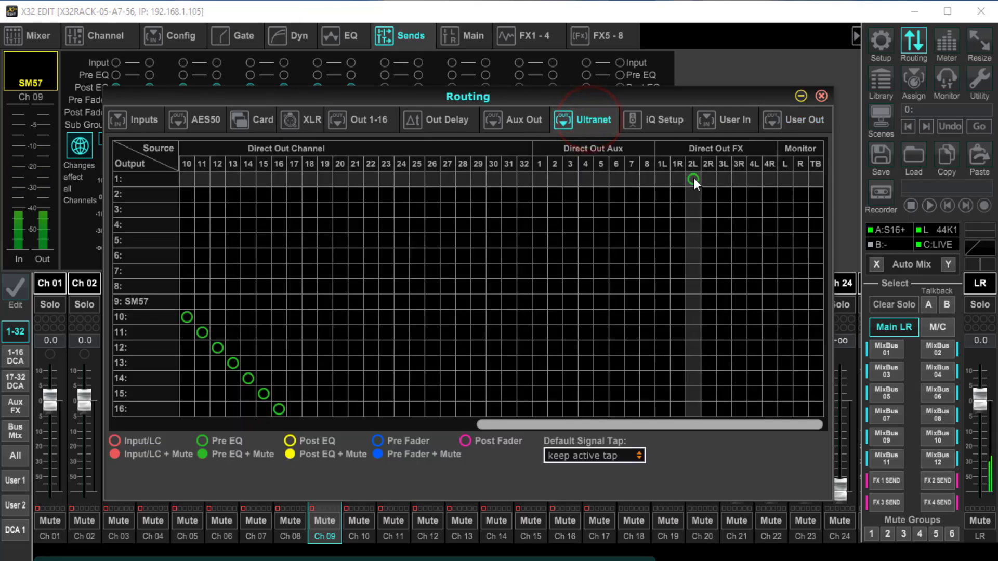
left_click(694, 179)
left_click(715, 237)
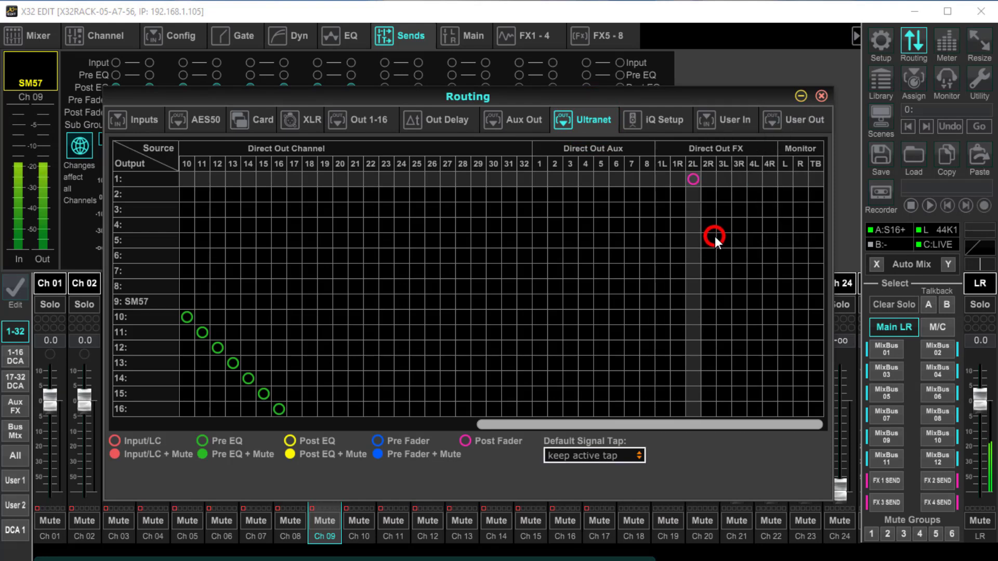
left_click(797, 119)
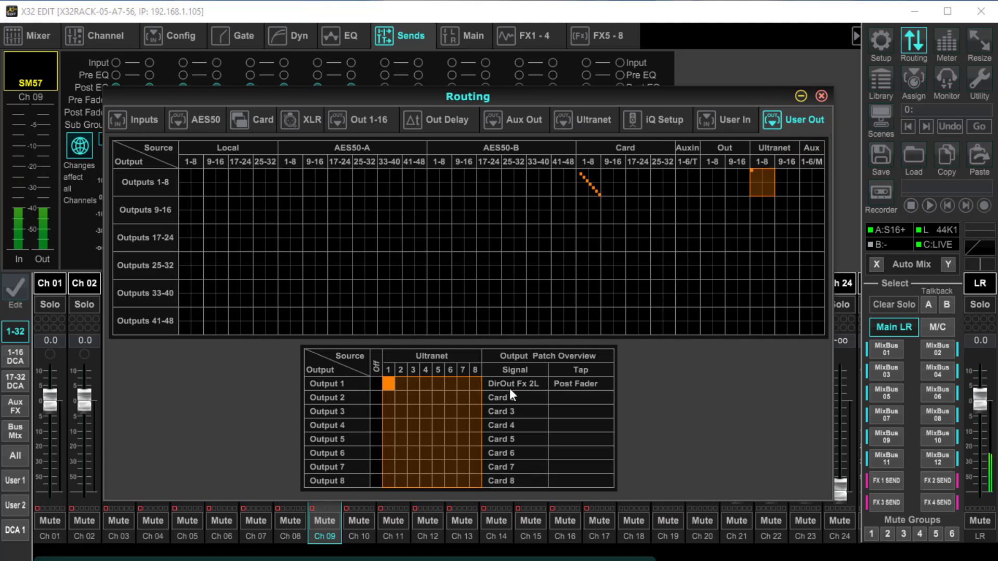
Step: Switch the FX 2L patch back to the Pre EQ tap and view the User Out overview
left_click(600, 122)
left_click(693, 179)
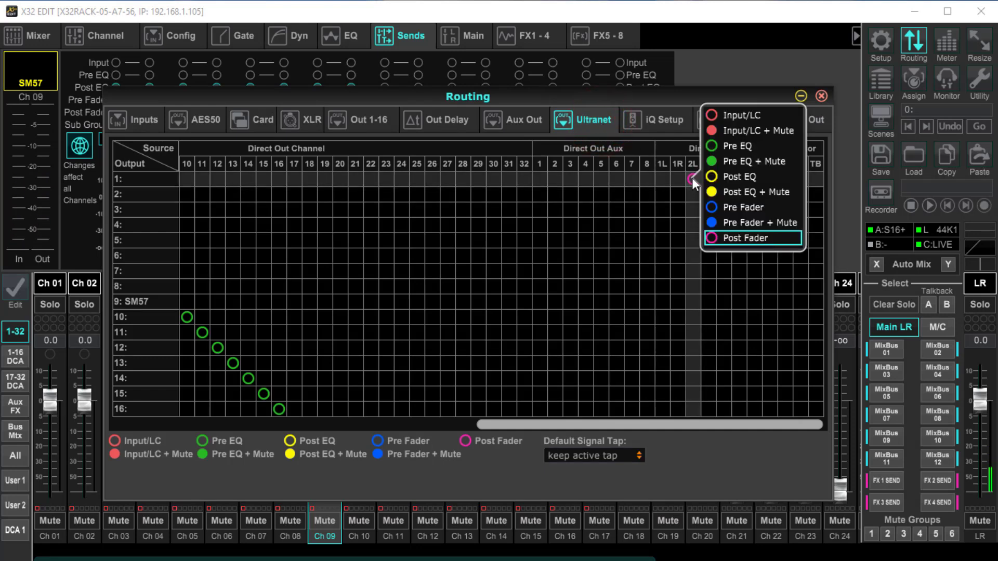
left_click(710, 145)
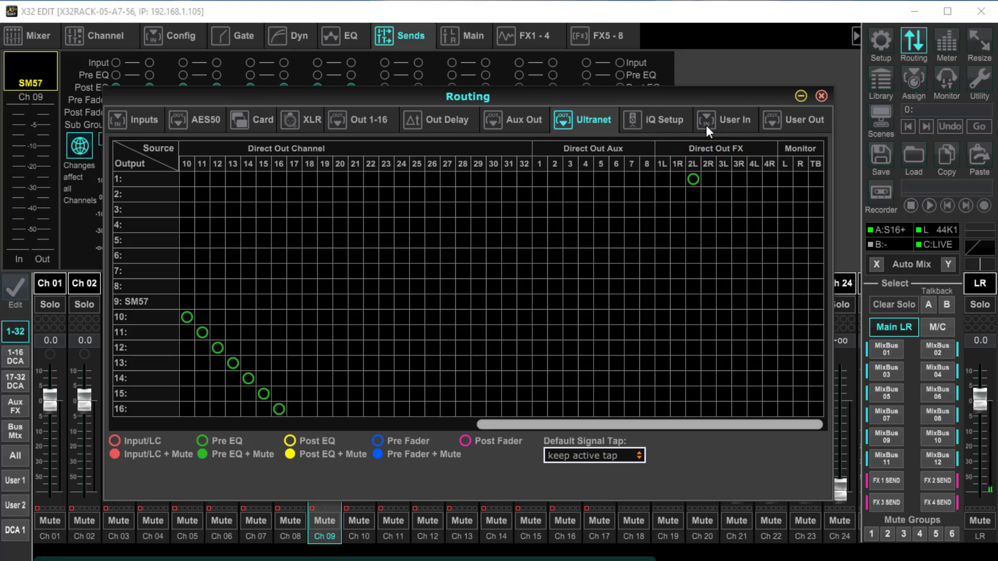
left_click(803, 123)
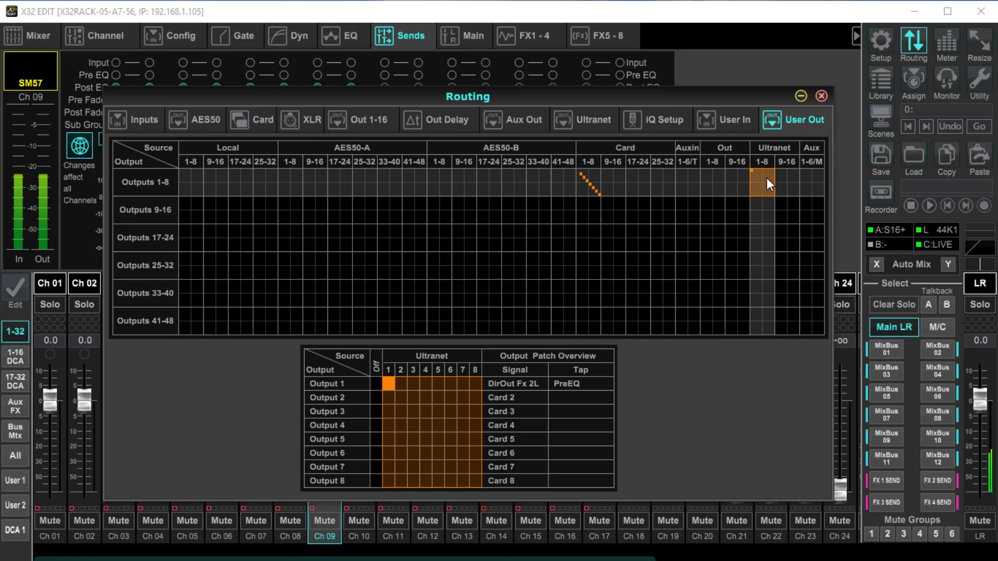
Step: Switch User Outputs 1–8 to Card 1–8, then set outputs 2–8 to Off
left_click(585, 184)
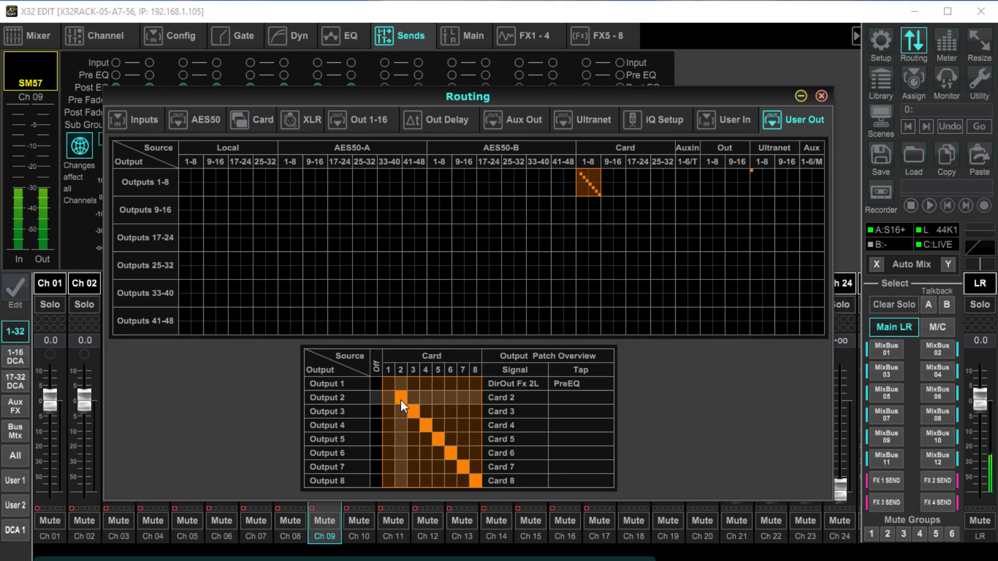
left_click(375, 399)
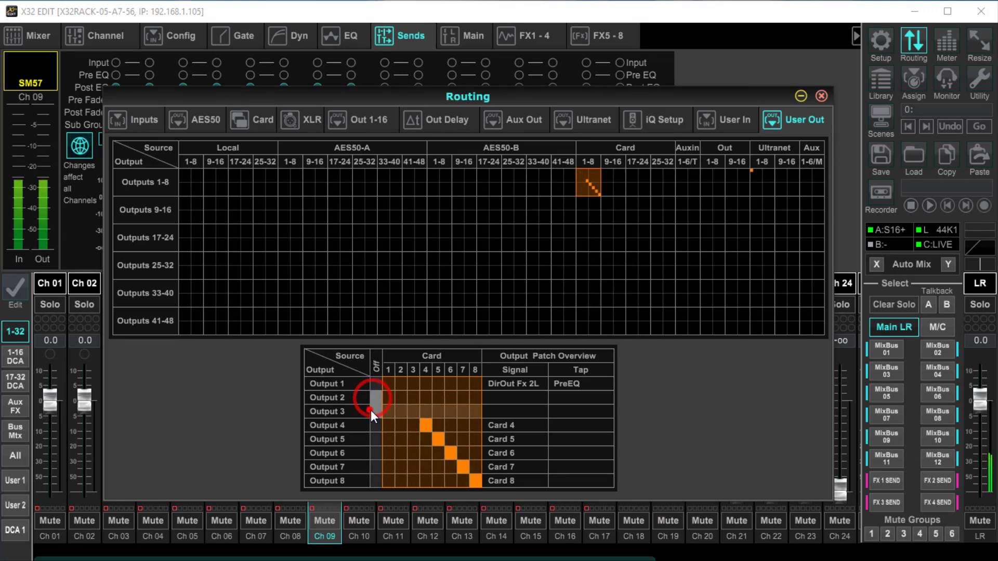
left_click(370, 410)
left_click(373, 425)
left_click(374, 439)
left_click(372, 453)
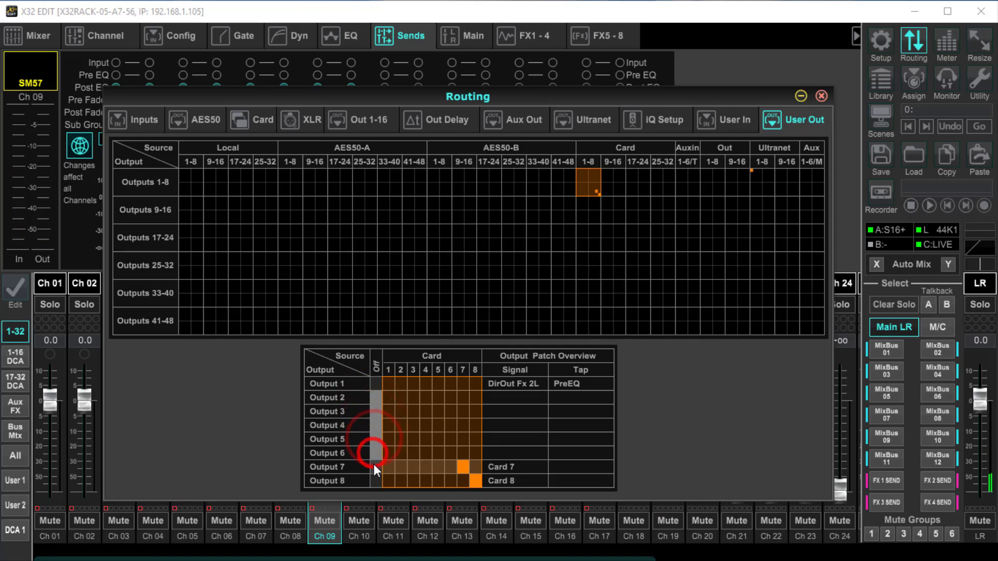
left_click(373, 466)
left_click(374, 481)
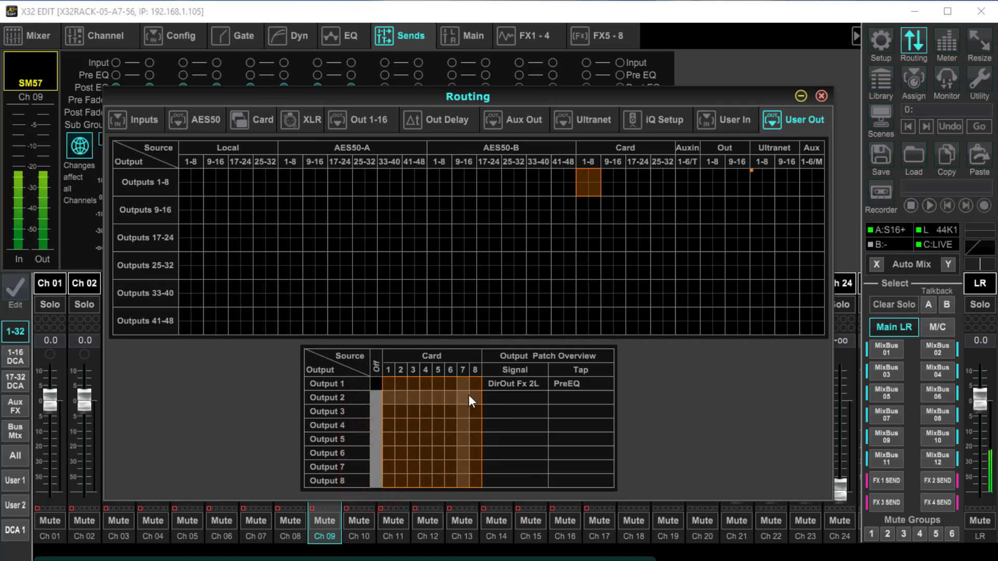
Step: Patch Outputs 8 down to 2 individually to Card 8 through Card 2
left_click(474, 479)
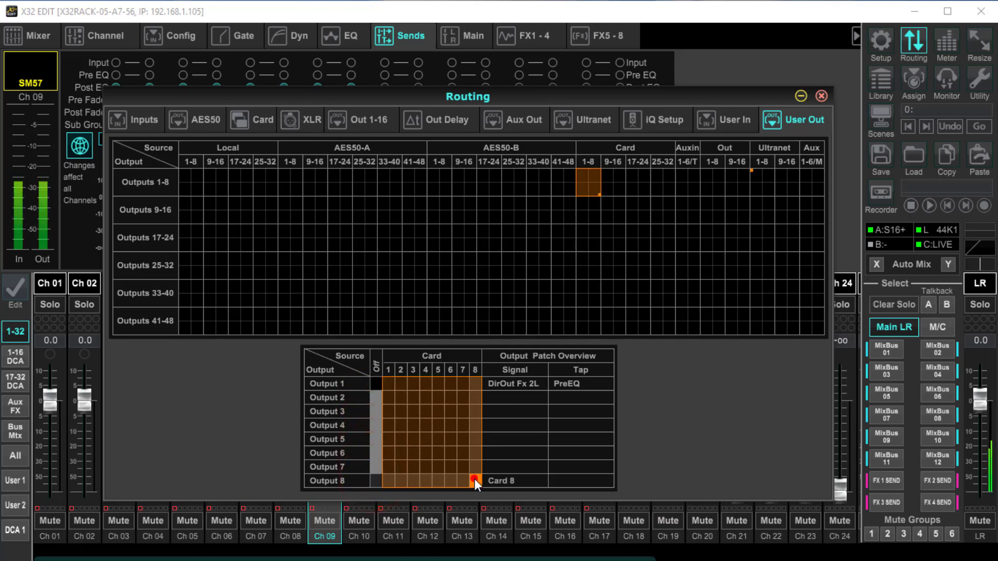
left_click(463, 466)
left_click(450, 453)
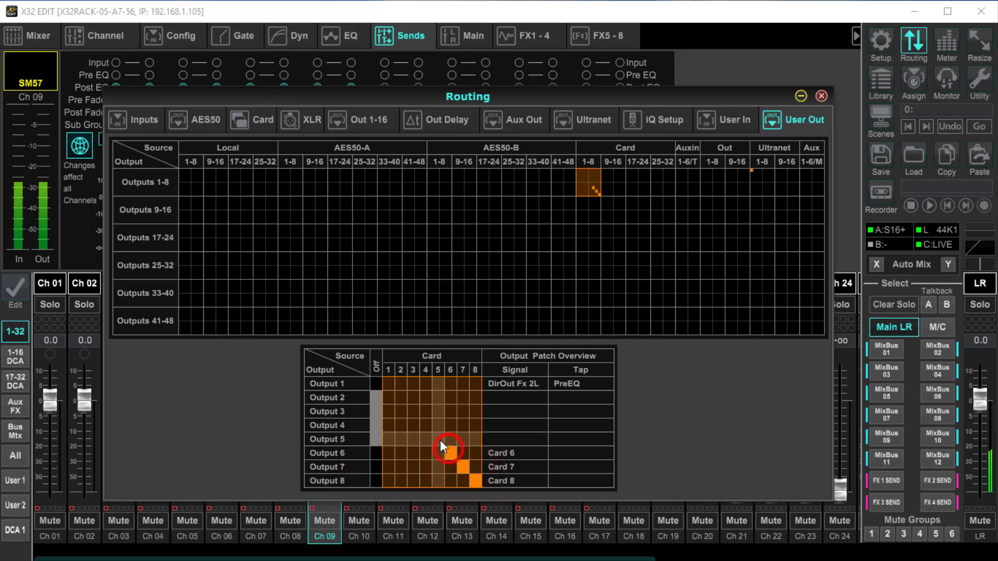
left_click(437, 439)
left_click(426, 425)
left_click(413, 411)
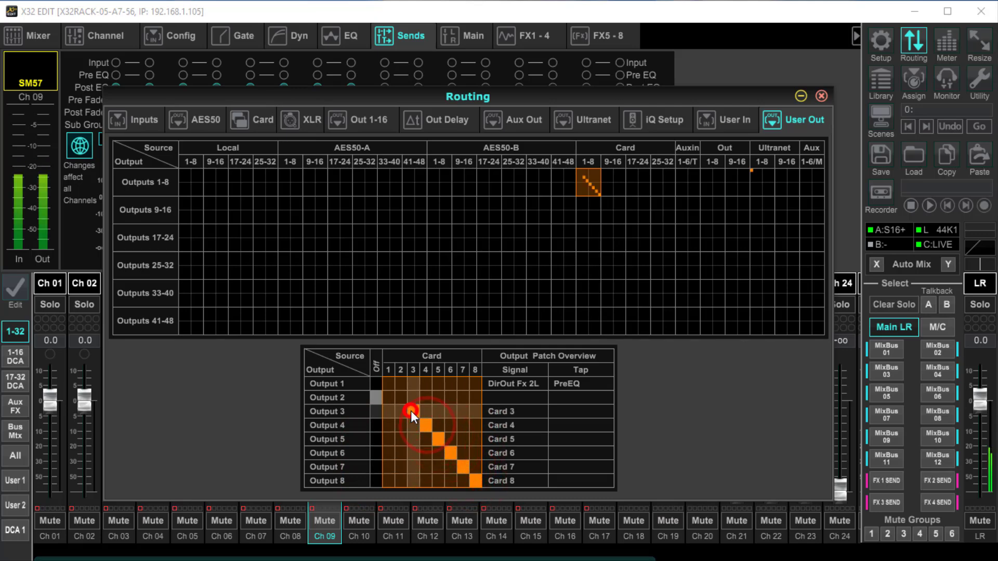
left_click(398, 395)
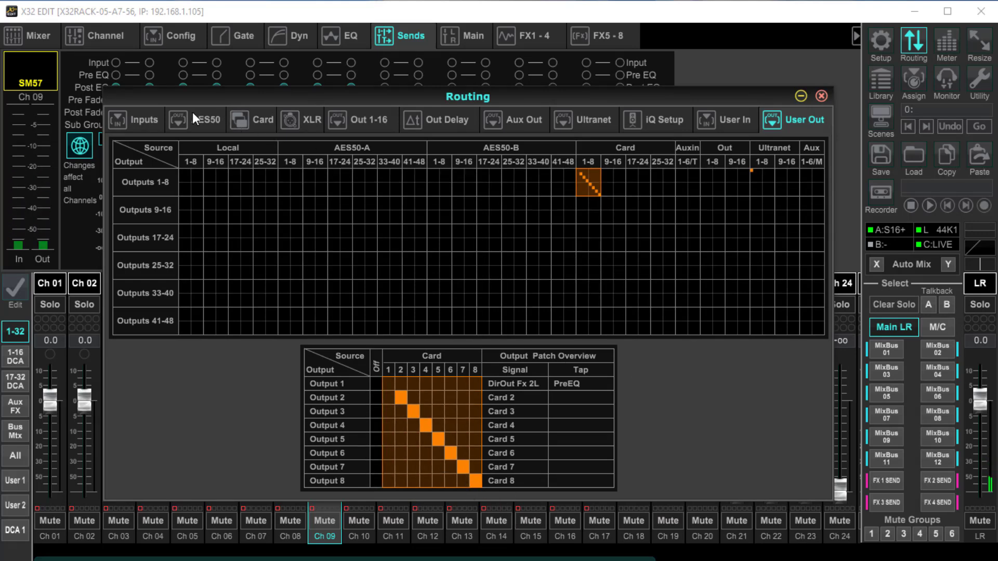
Step: Review the channel input routing and scroll through the card output routing grid
left_click(148, 117)
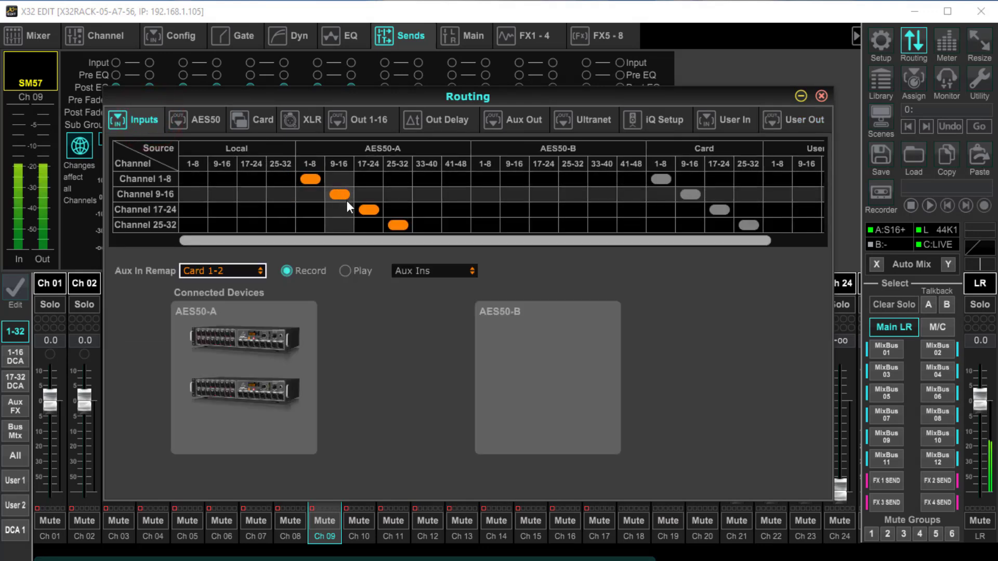
left_click(261, 121)
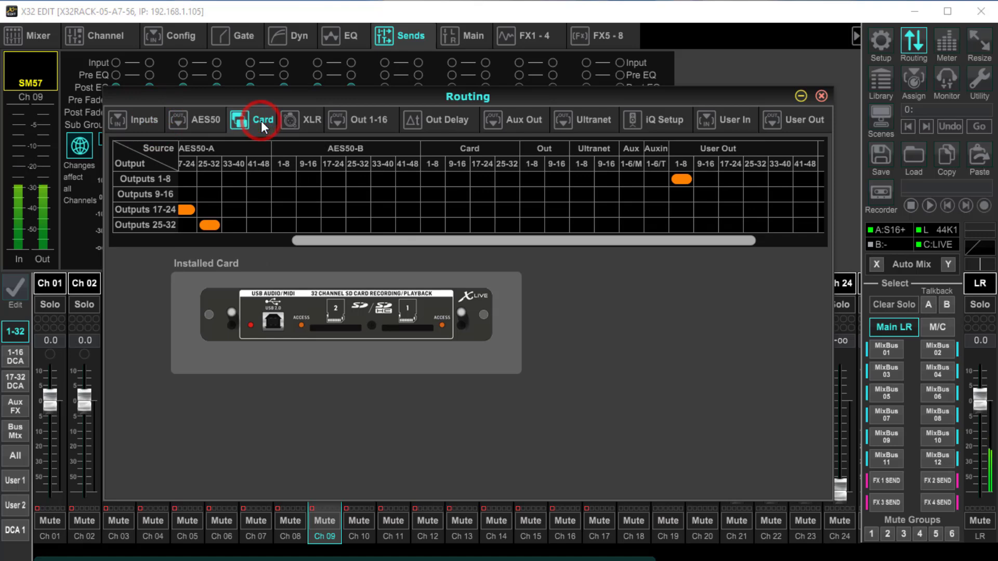
left_click_drag(426, 236, 264, 242)
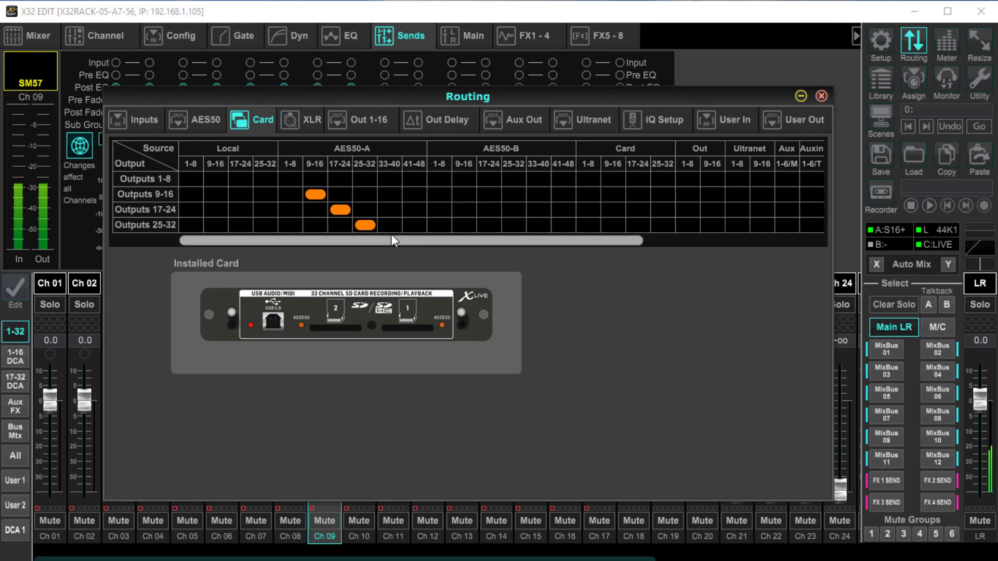
left_click_drag(383, 239, 660, 235)
Step: Go back to the User Out patch, close the Routing window and select Ch 02
left_click(797, 120)
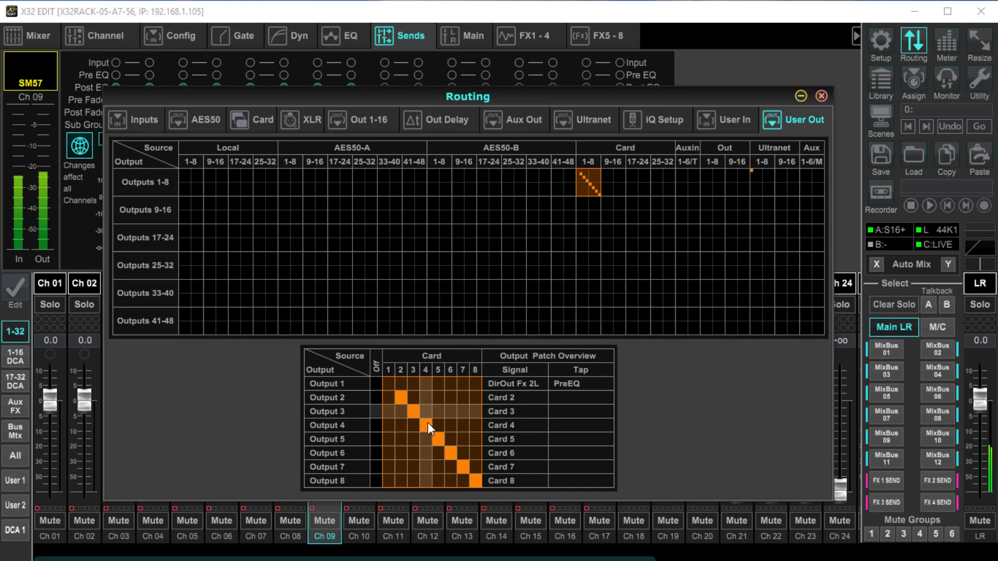
left_click(821, 95)
left_click(85, 286)
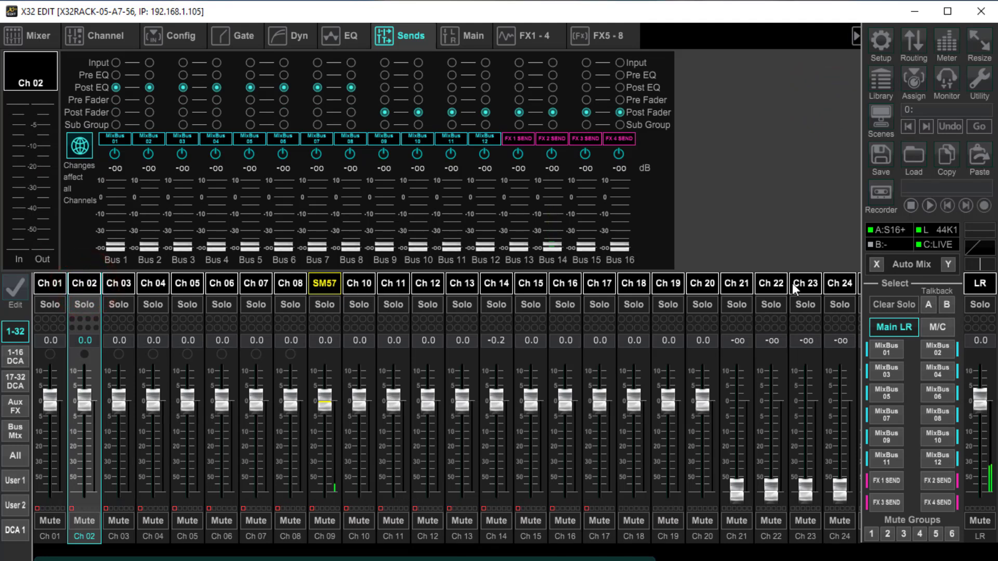
Step: Begin recording a new 32-channel session to SD-1 in the Live SD-Recorder
left_click(878, 192)
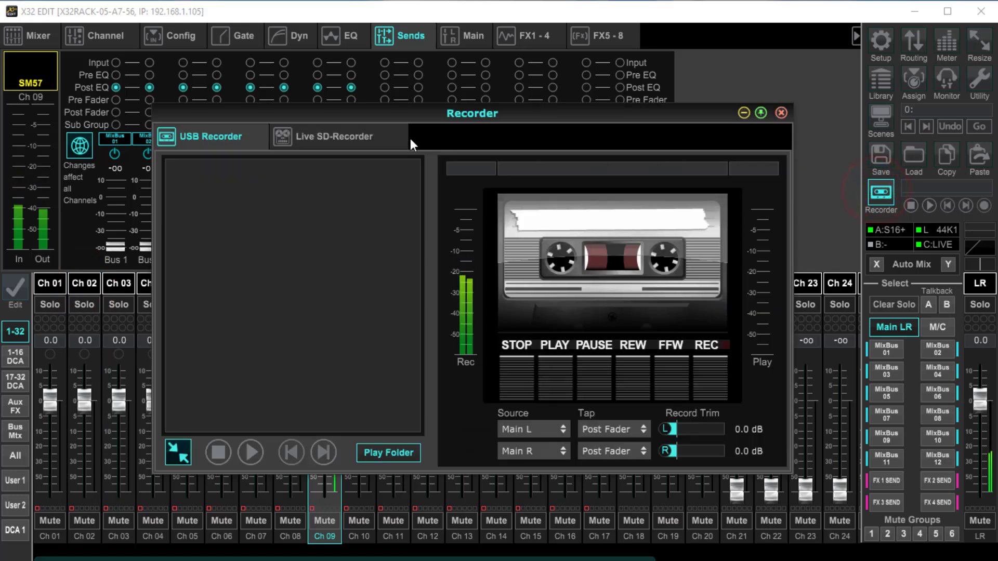
left_click(345, 144)
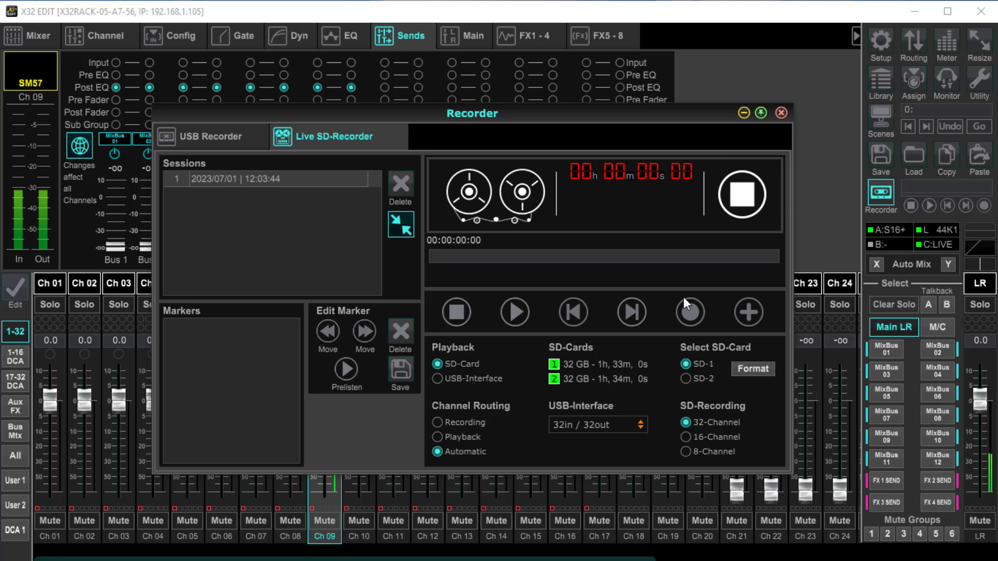
left_click(686, 311)
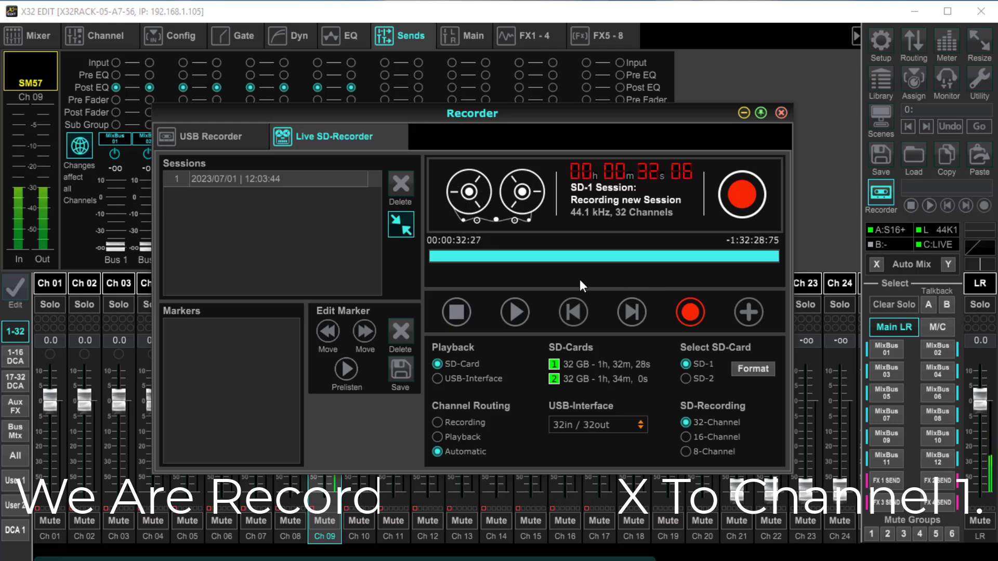
Step: Stop the SD recording, play back the 0m 33s session, then close the Recorder
left_click(456, 309)
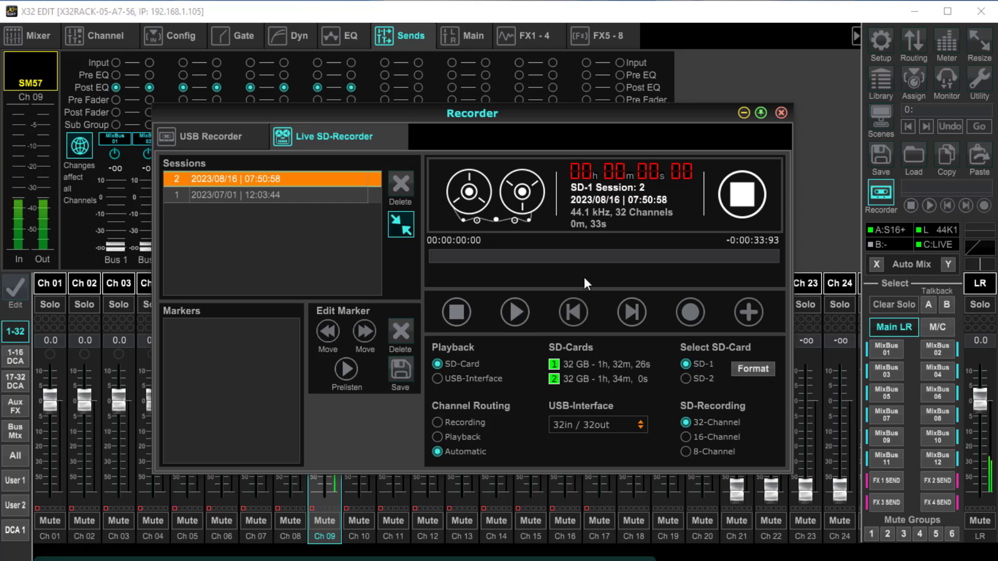
left_click_drag(572, 113, 606, 59)
left_click(546, 258)
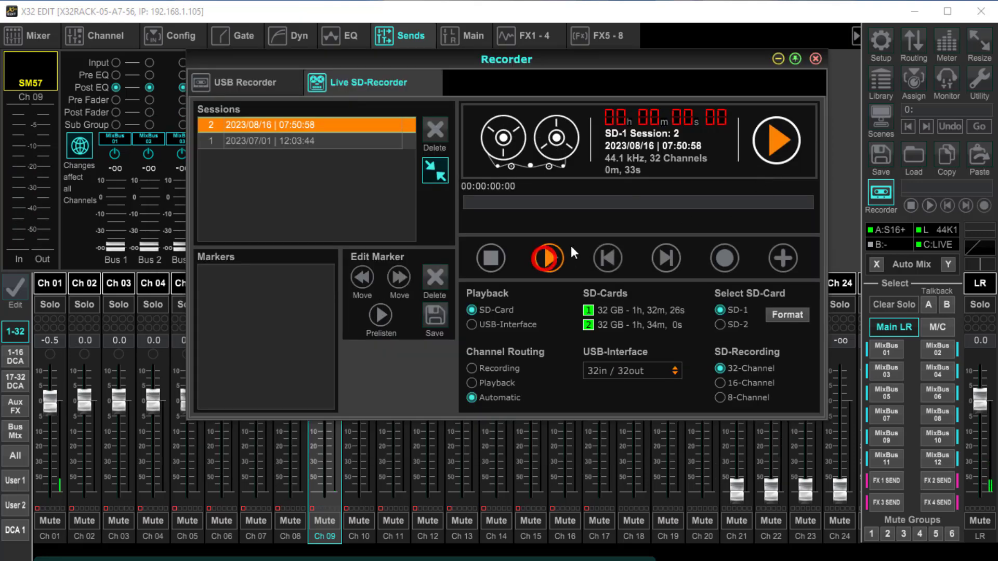
left_click(814, 58)
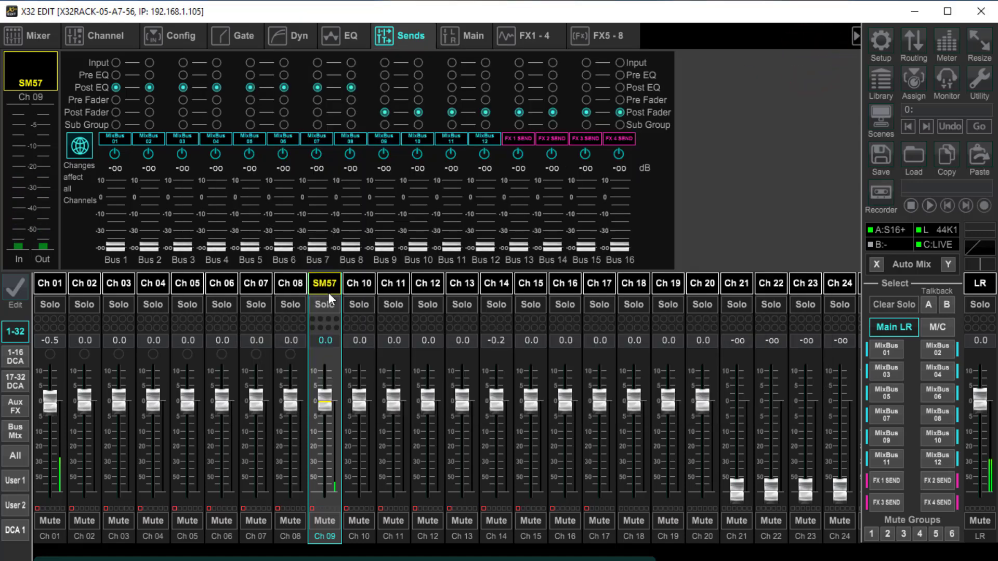
Step: Pull the Ch 01 fader down so it ends at -55.3 dB
left_click_drag(47, 396, 58, 468)
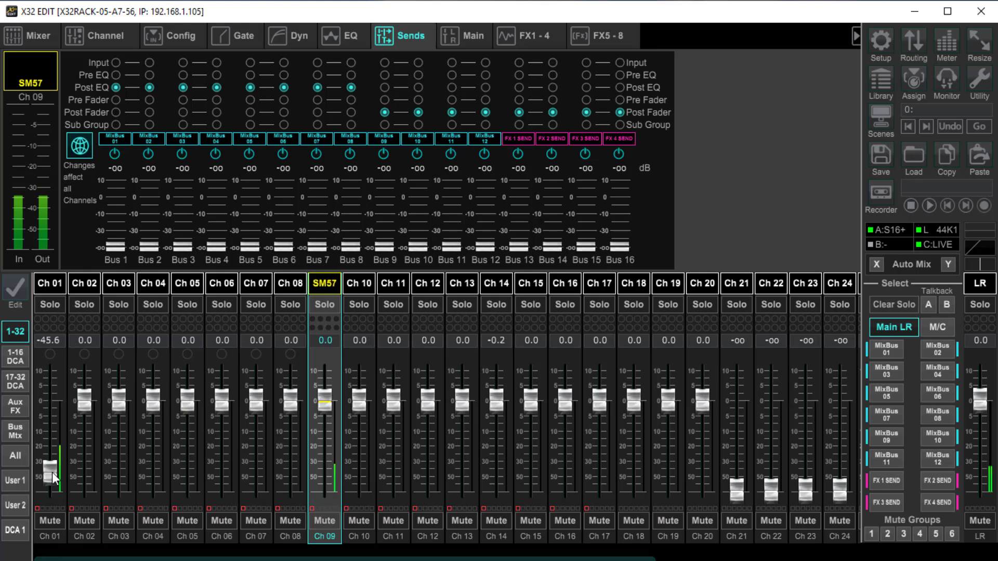
mouse_move(52, 468)
left_mouse_down()
mouse_move(67, 371)
mouse_move(53, 479)
left_mouse_up()
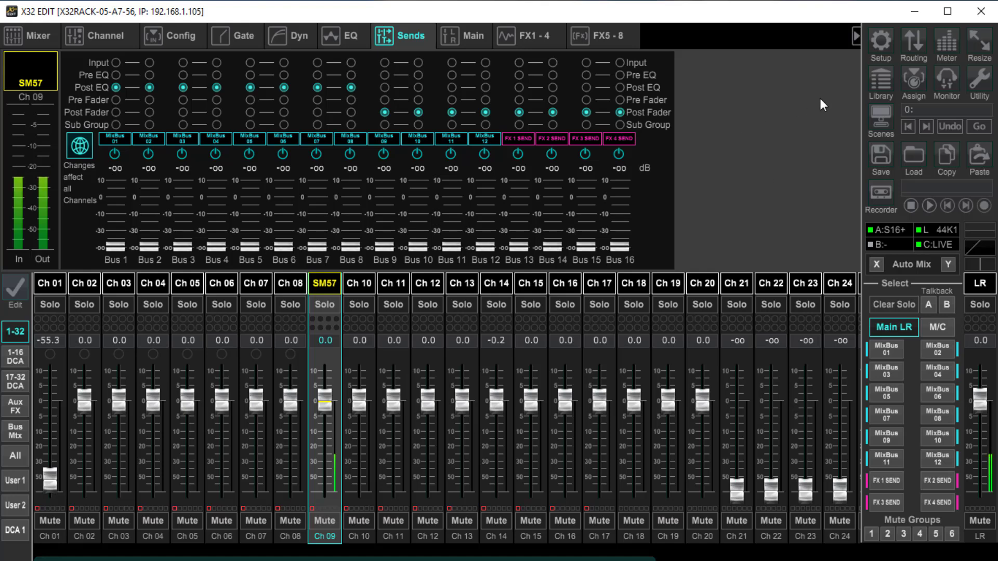
Step: Reopen Routing on the Ultranet page and show tap choices for output 1's FX 2L direct out
left_click(916, 46)
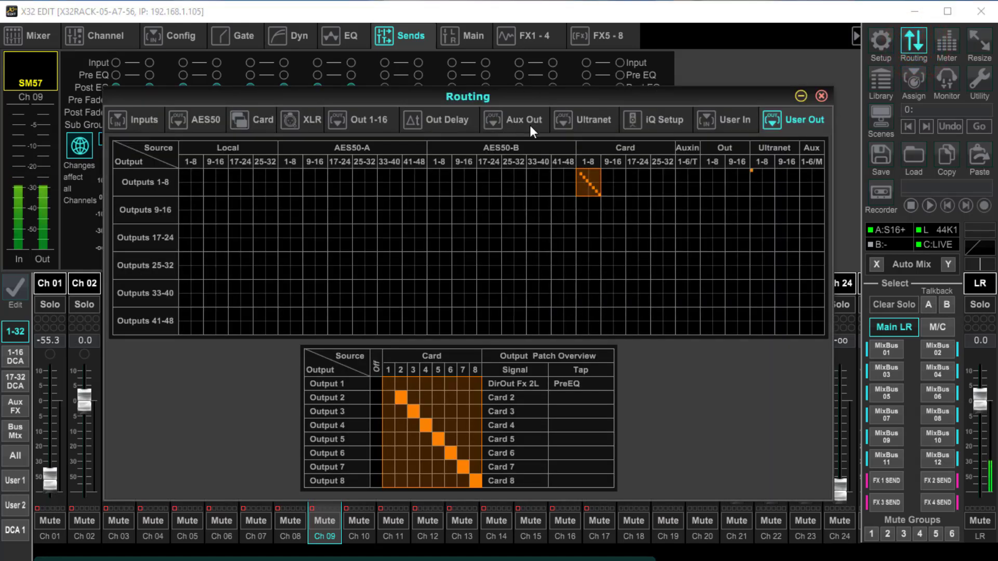
left_click(595, 121)
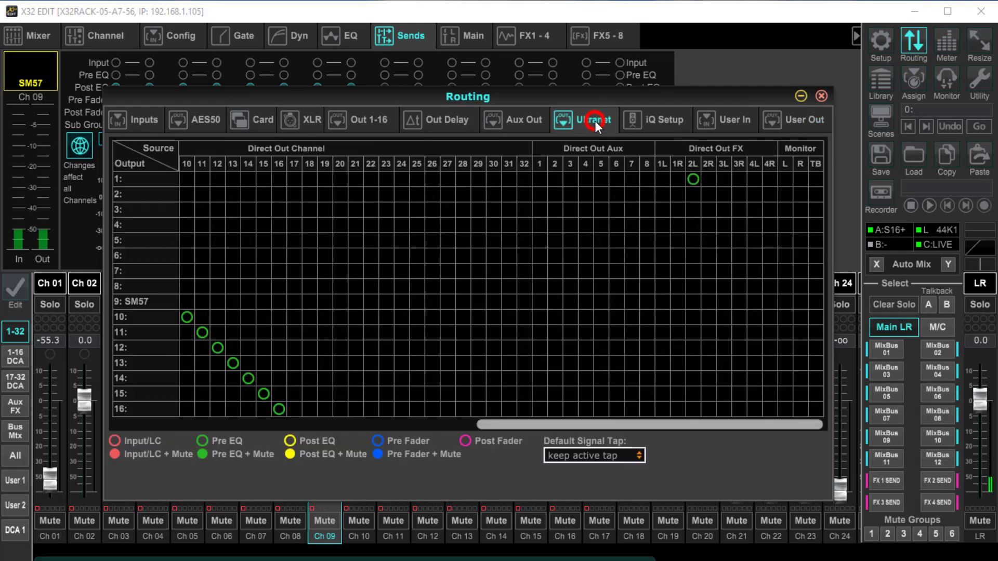
left_click(694, 177)
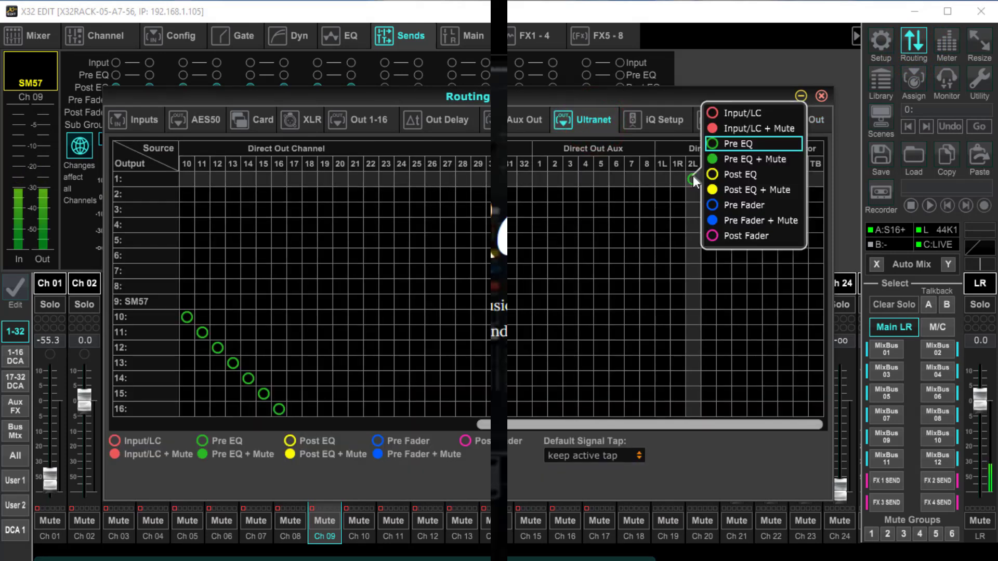